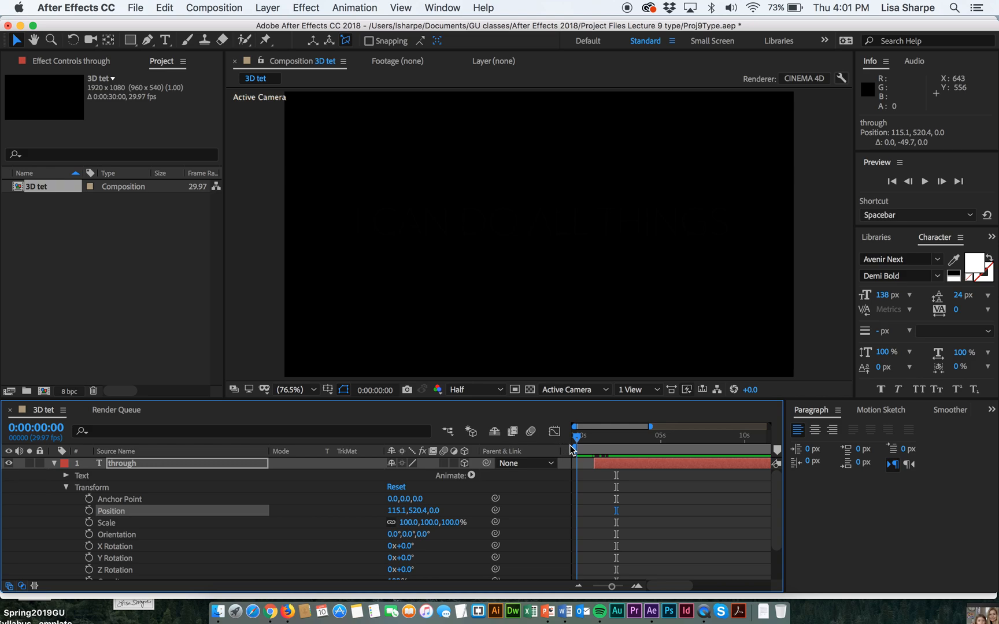
At 0:00:01:08, switch to the Top view and move the "through" text layer forward to about 141, 520, -350
left_click_drag(577, 446, 598, 471)
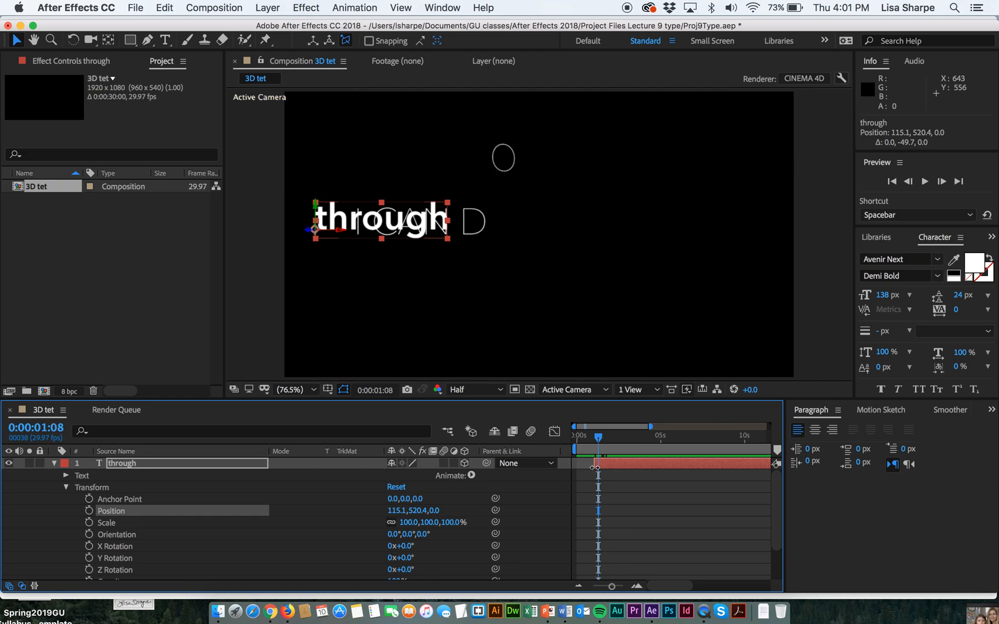
left_click(571, 396)
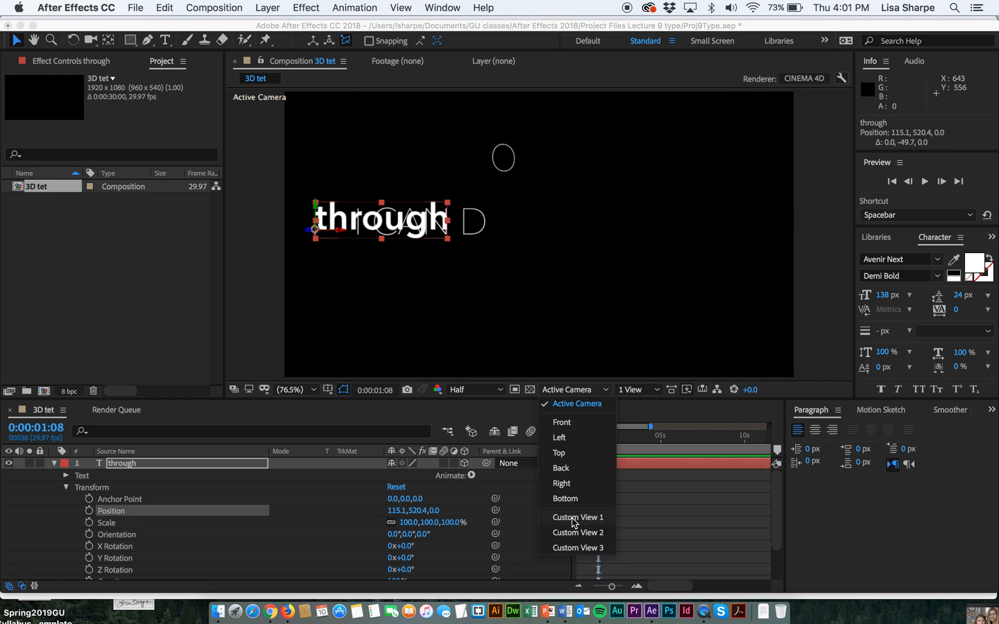
left_click(468, 462)
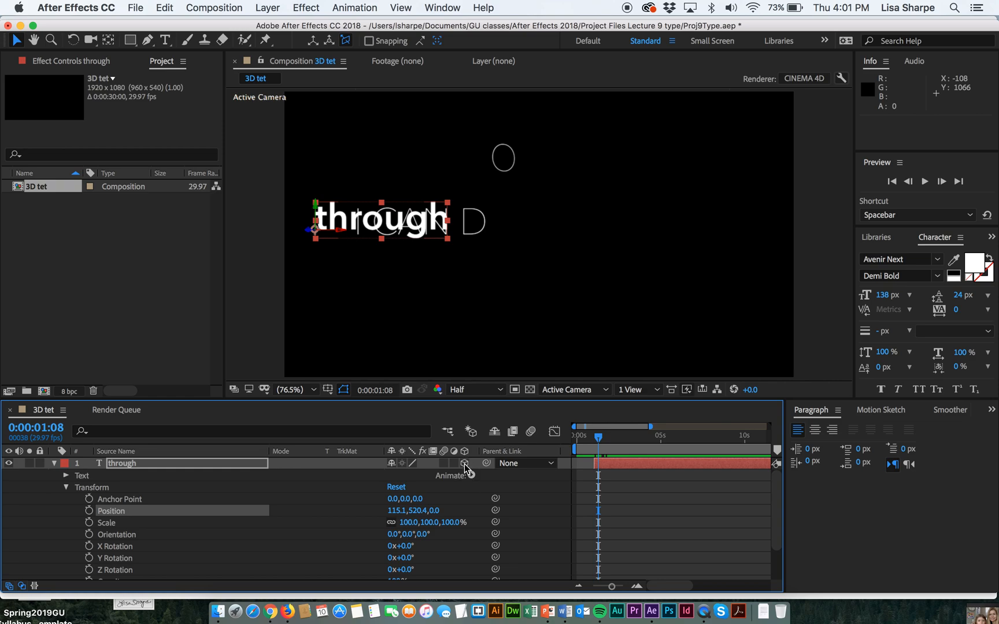
left_click(54, 463)
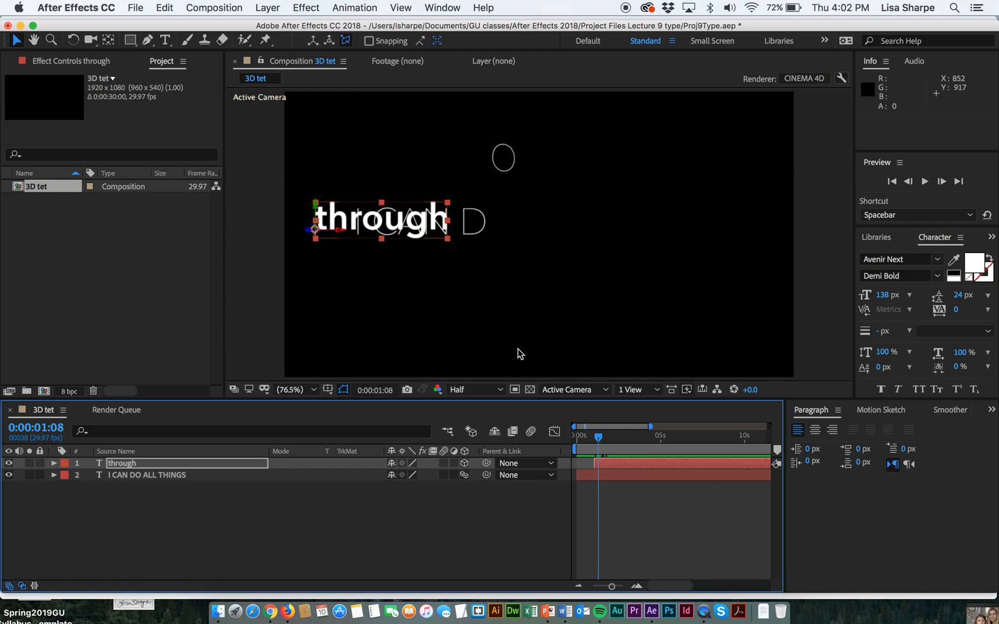
left_click(606, 394)
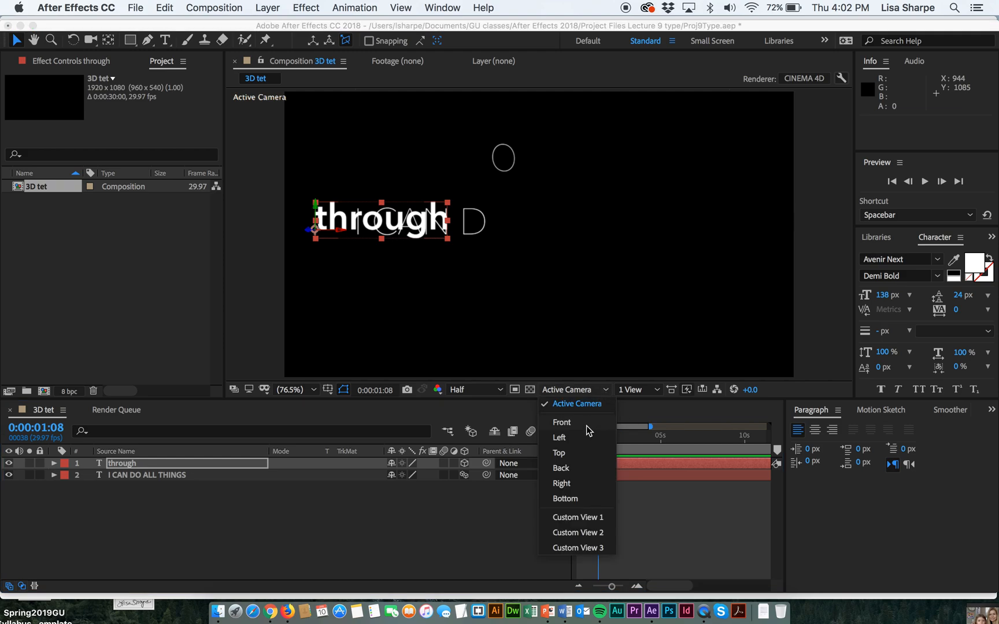
left_click(575, 454)
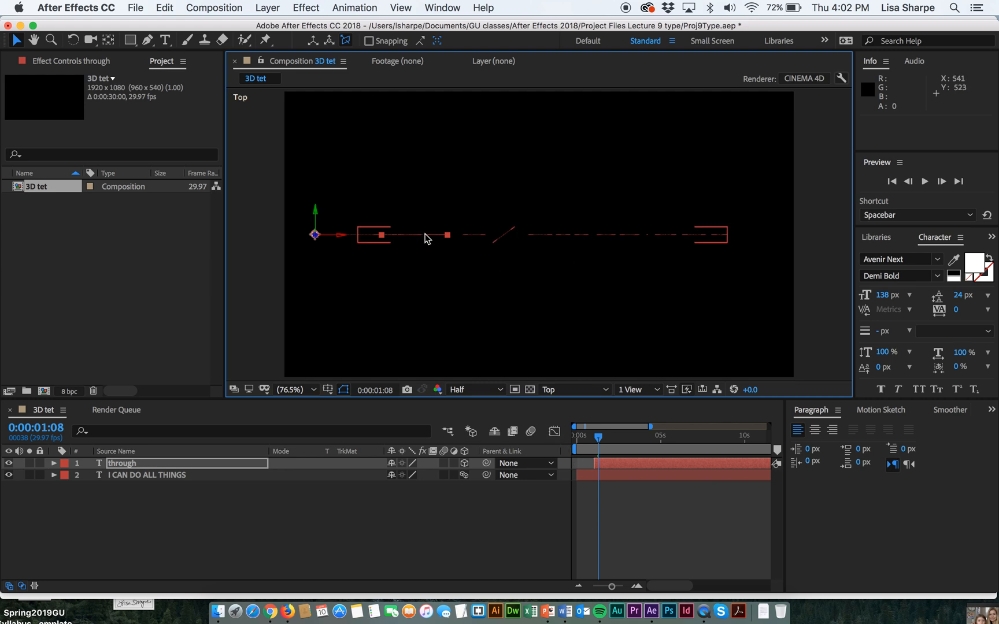
left_click_drag(399, 235, 409, 334)
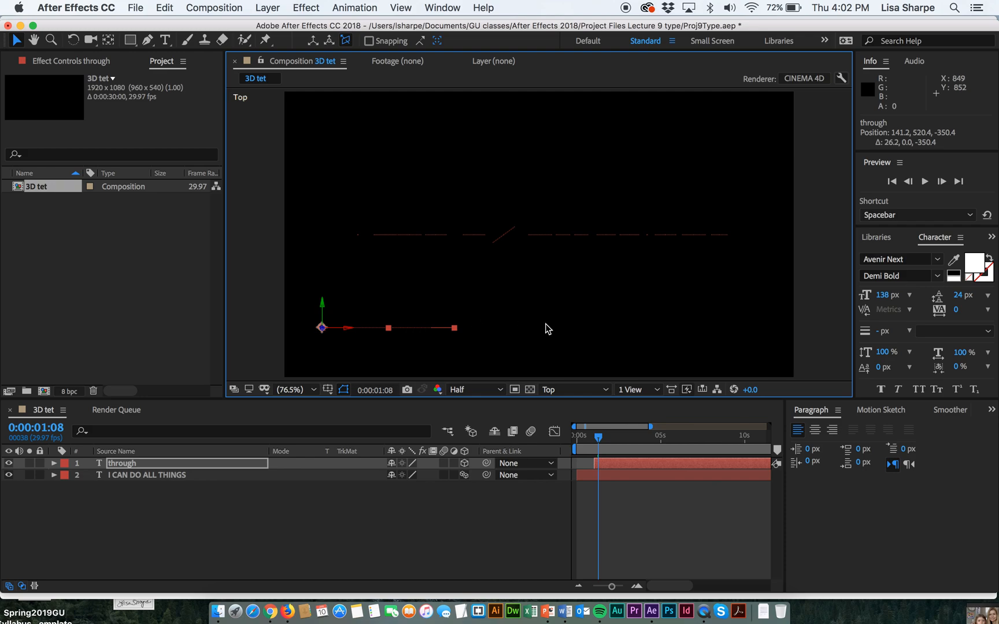
Inspect the spacing of the two text layers from the Front view and Custom View 1, keeping the single-view layout
left_click(606, 390)
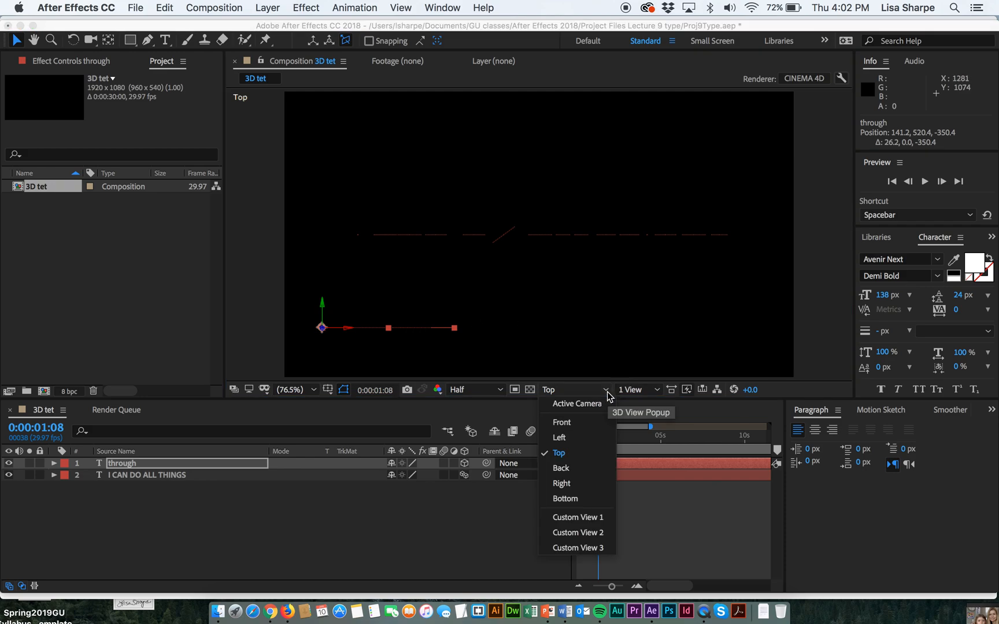
left_click(585, 424)
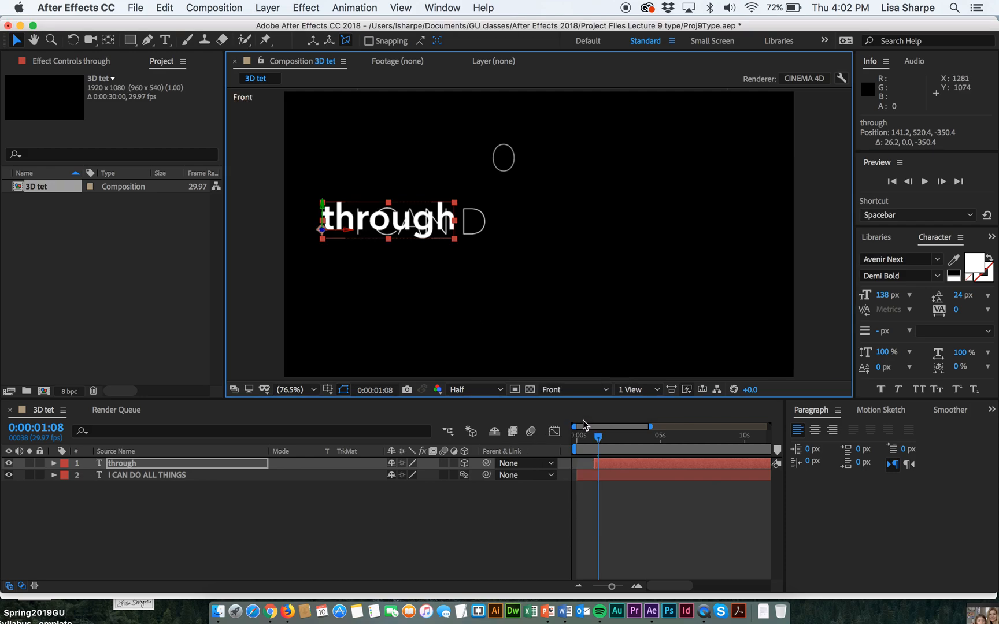
left_click(601, 390)
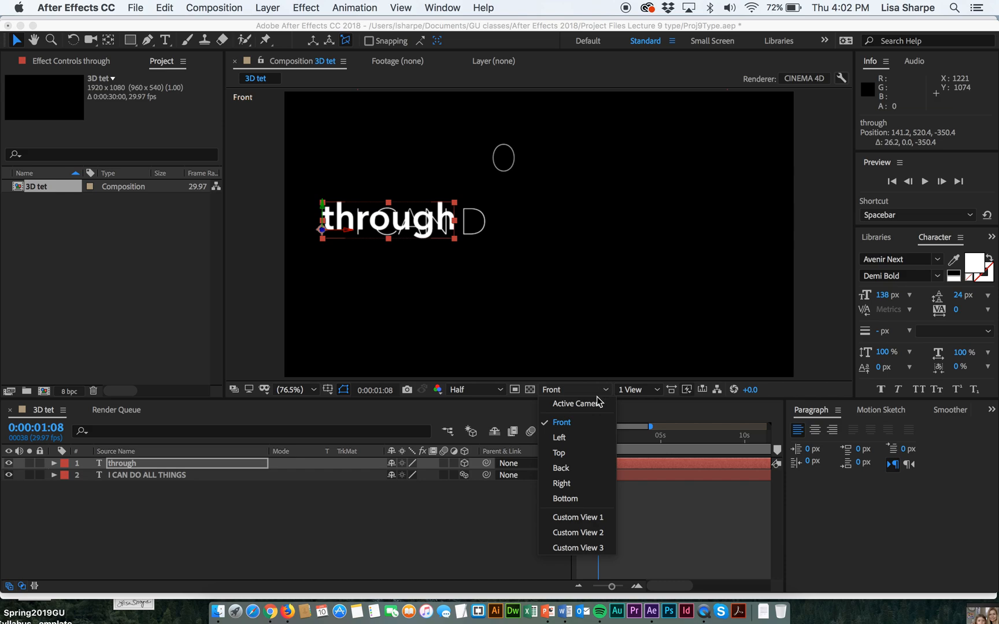
left_click(572, 511)
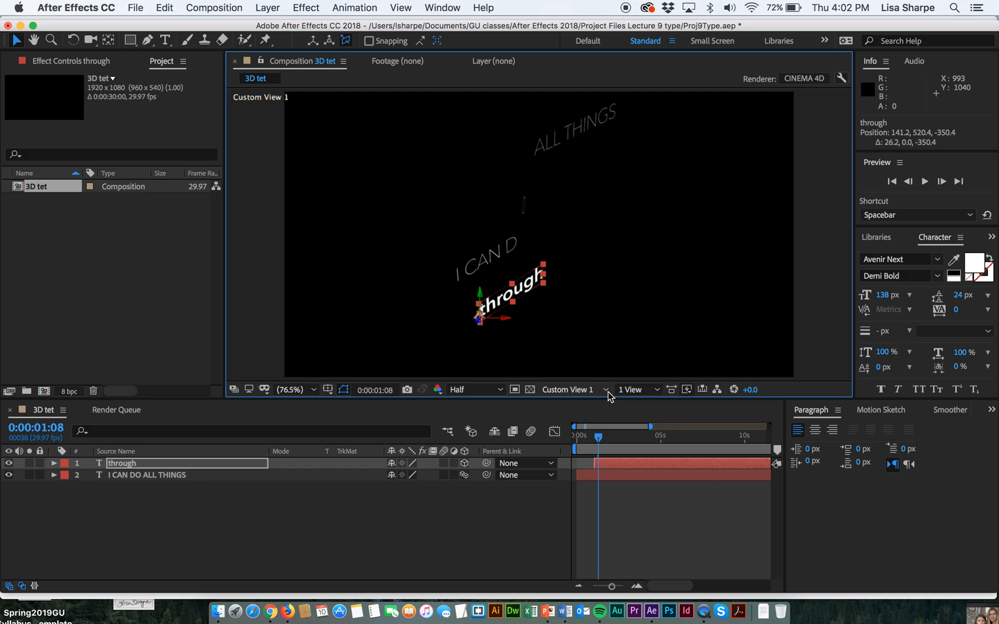
left_click(639, 390)
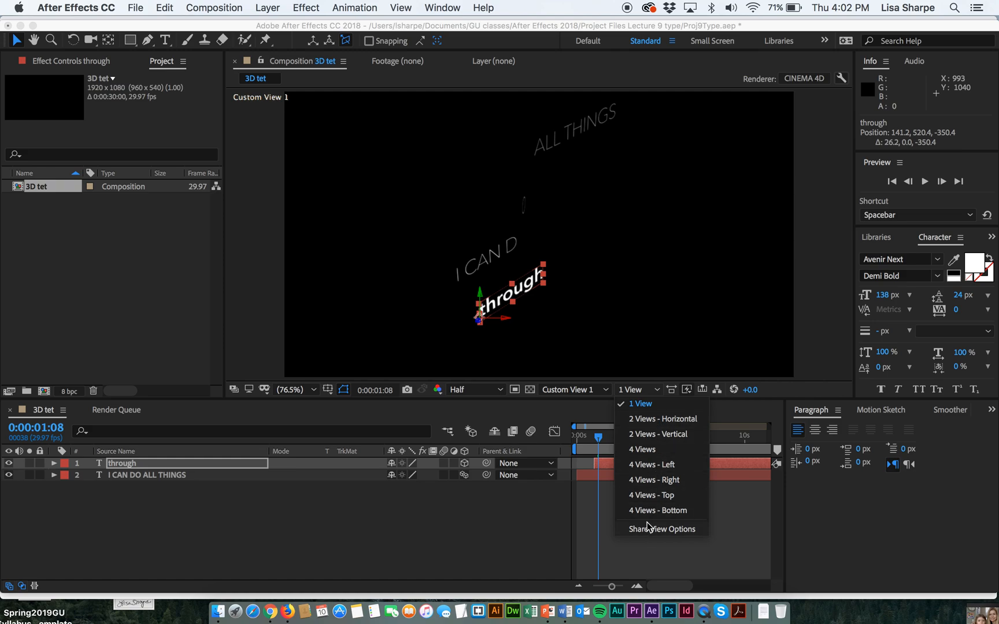
left_click(663, 406)
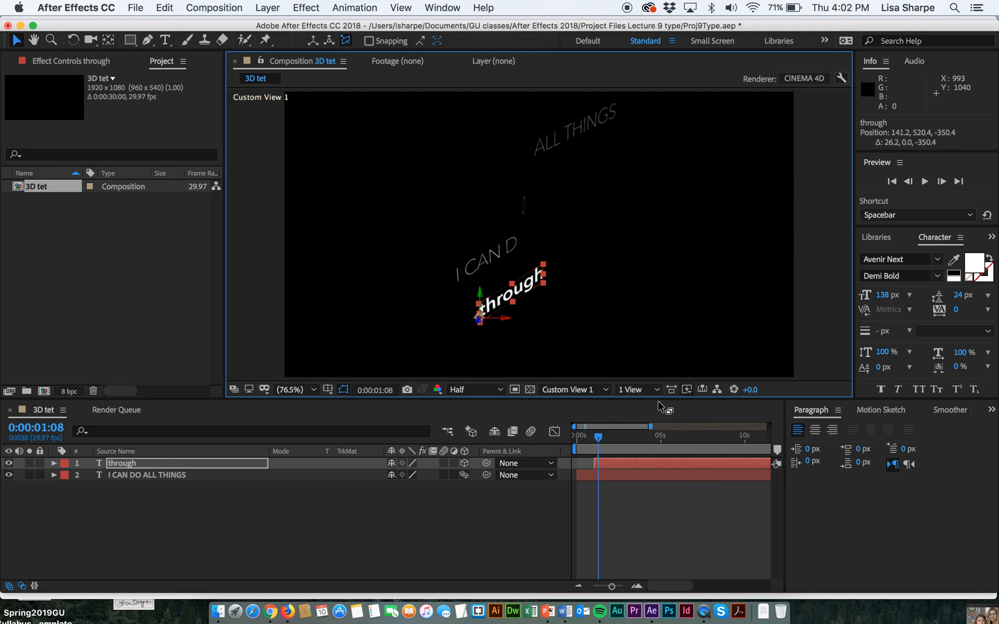
In the Top view, start Position keyframing on the "through" layer at 0:00:01:15
left_click_drag(599, 438, 602, 438)
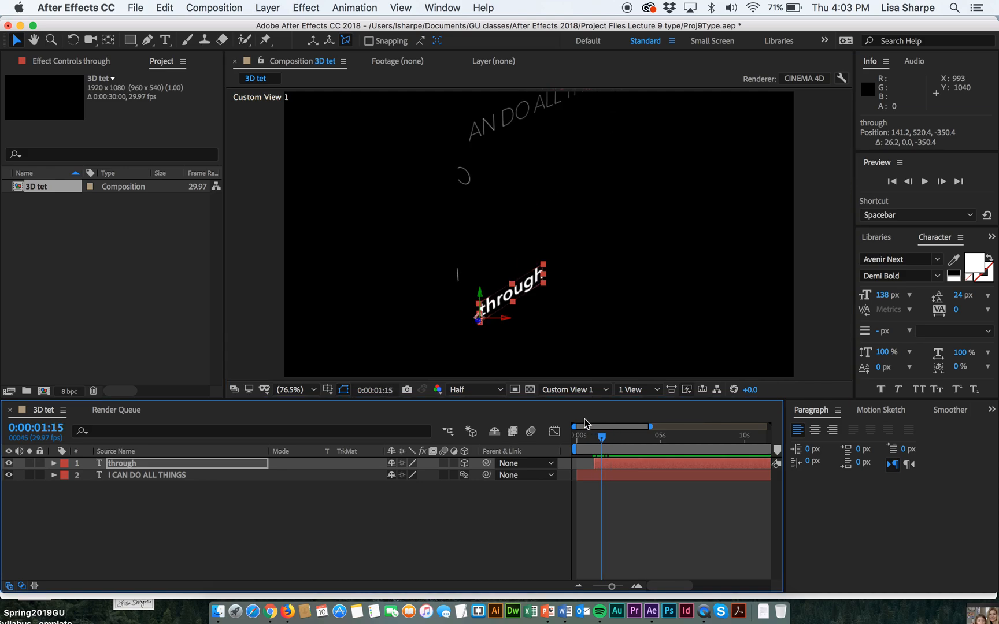
left_click(607, 390)
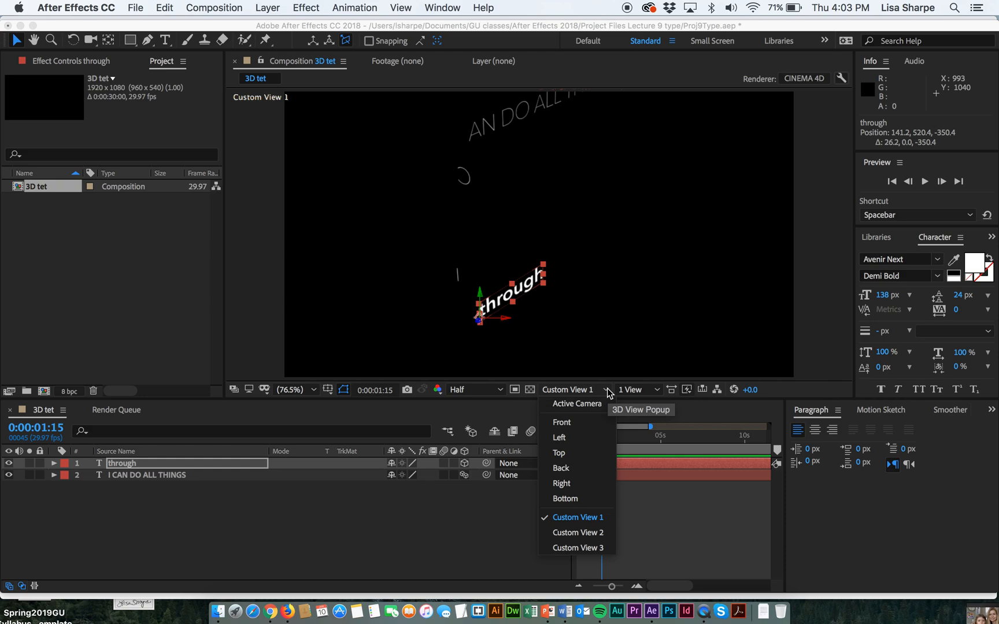
left_click(570, 453)
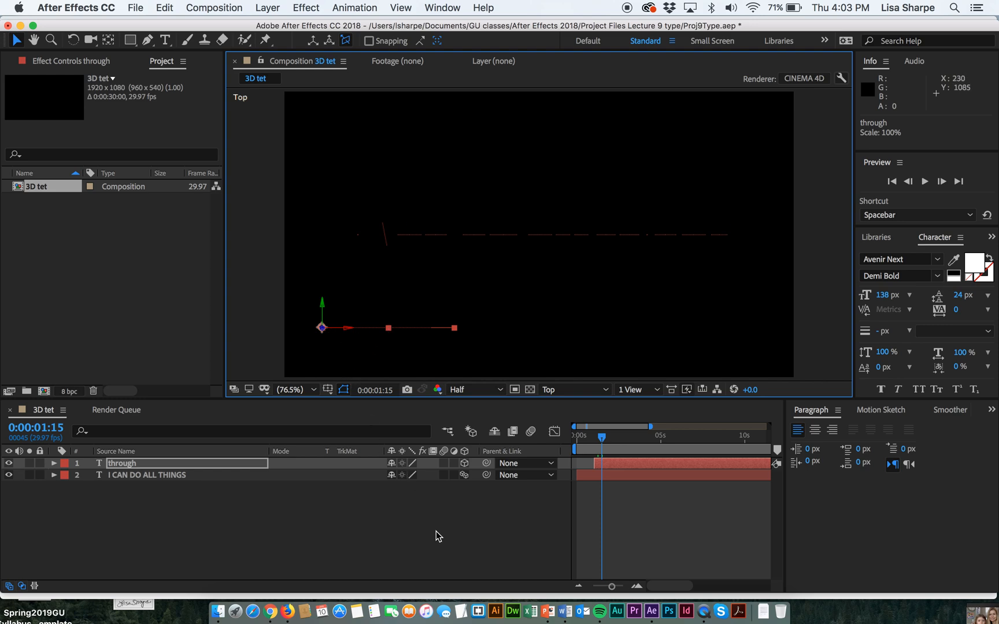
left_click(54, 463)
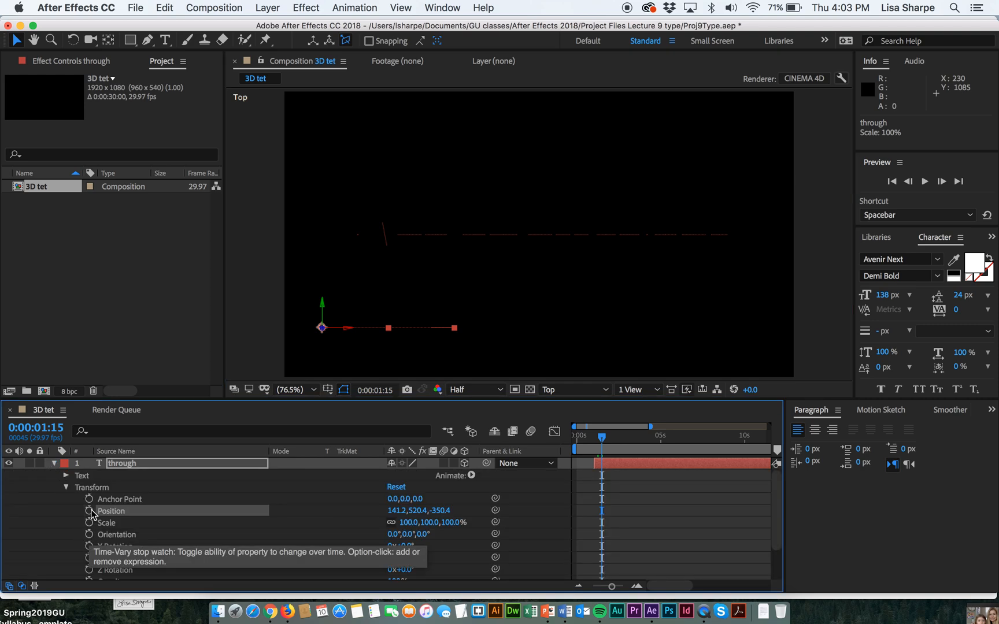
left_click(90, 512)
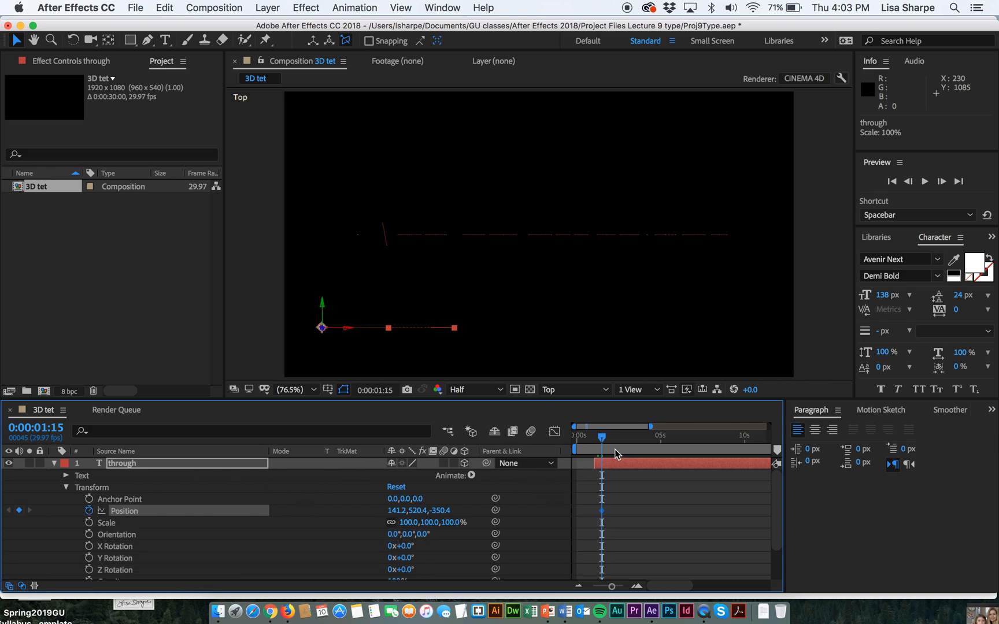
At 0:00:04:19, add a Position keyframe and move the "through" layer to about 1752, 445, -350
left_click_drag(603, 444, 657, 448)
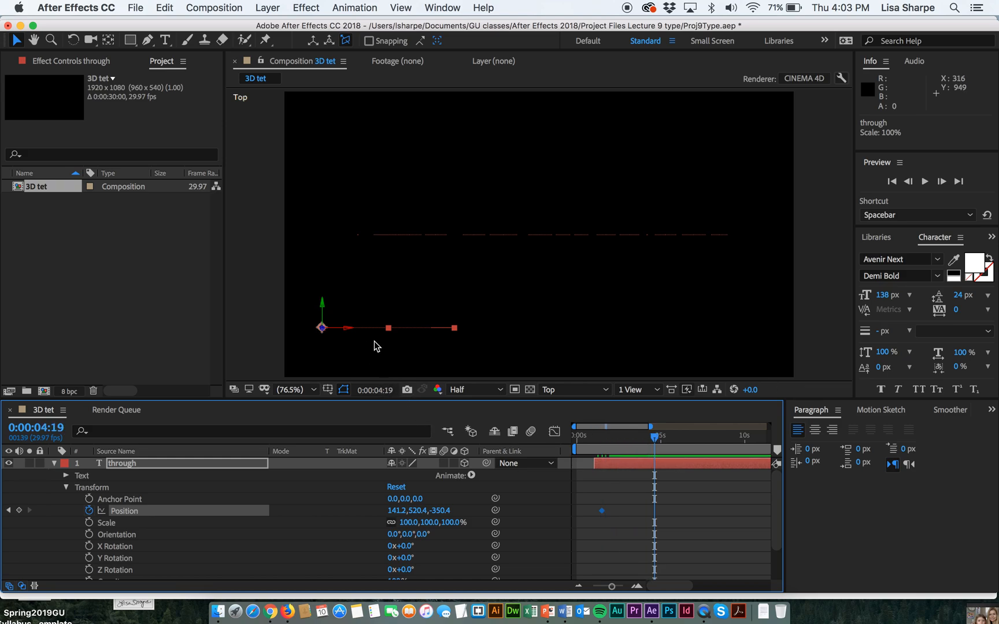
left_click(391, 330)
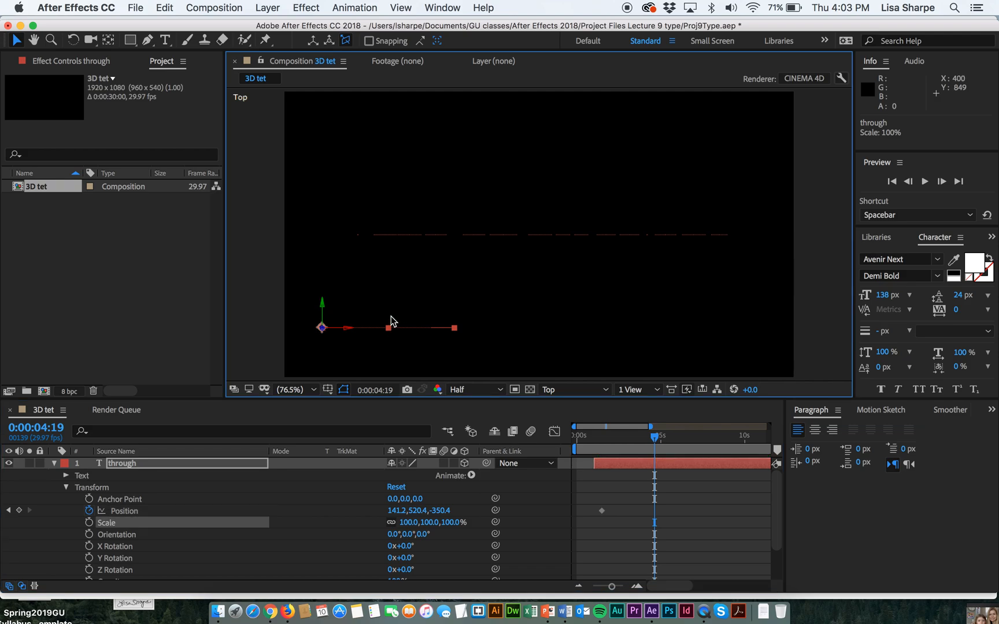
left_click(19, 511)
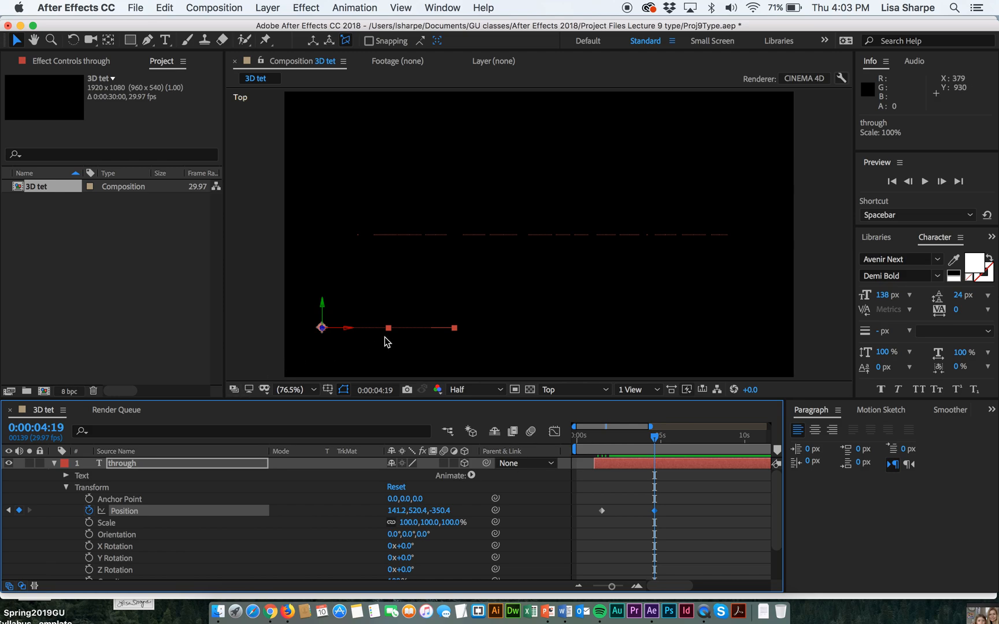
left_click_drag(323, 309, 340, 245)
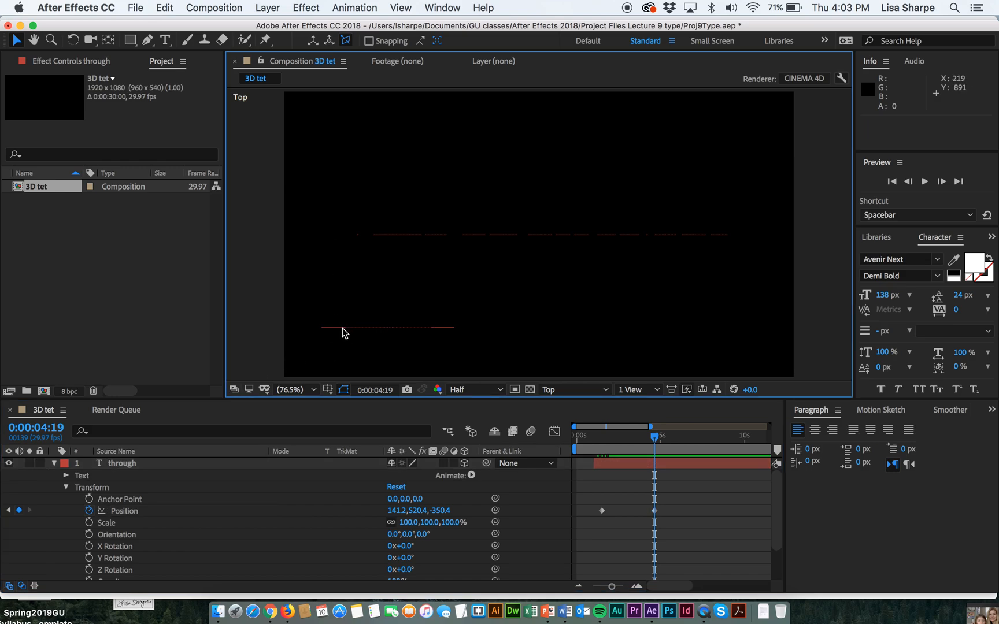
left_click(343, 327)
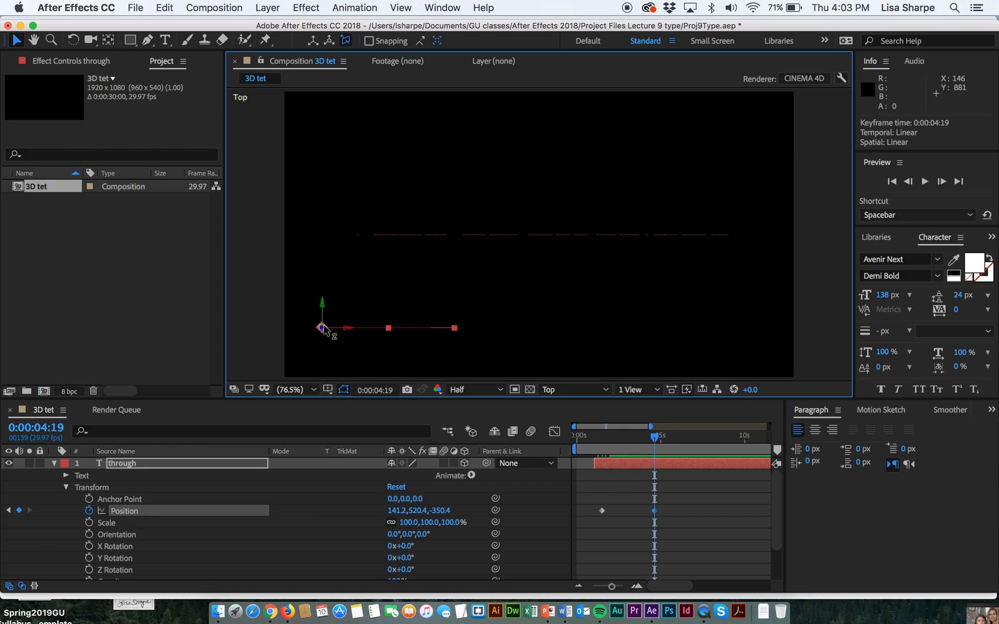
left_click_drag(324, 330, 325, 310)
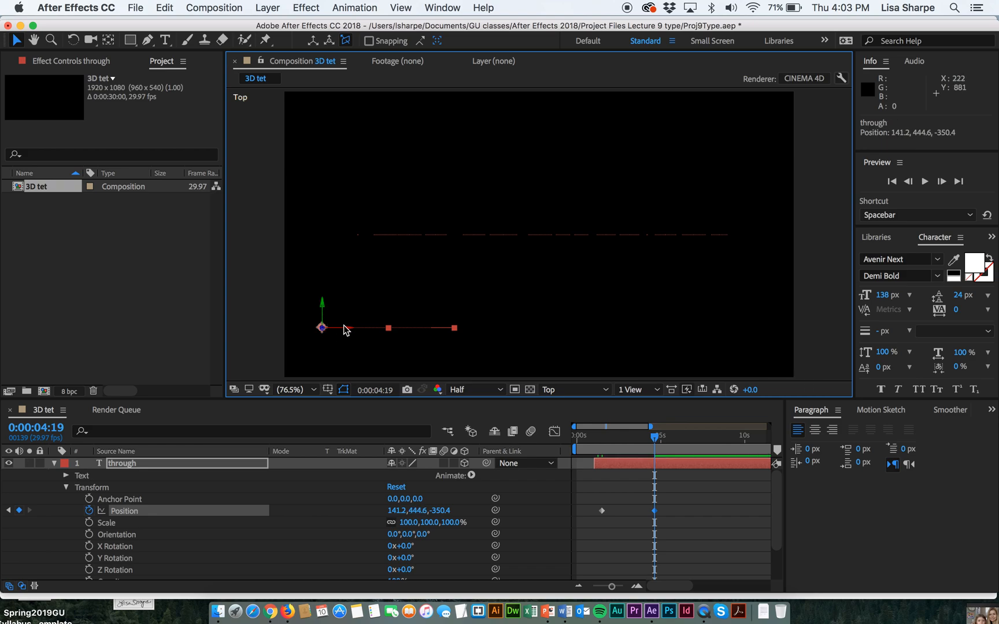
left_click_drag(346, 327, 509, 373)
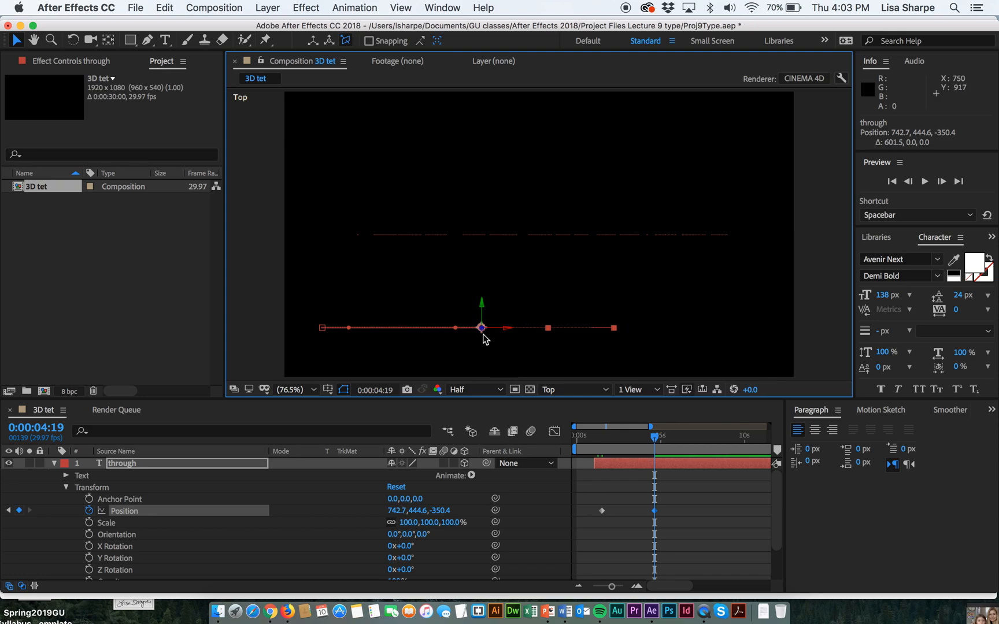
left_click_drag(508, 331, 776, 334)
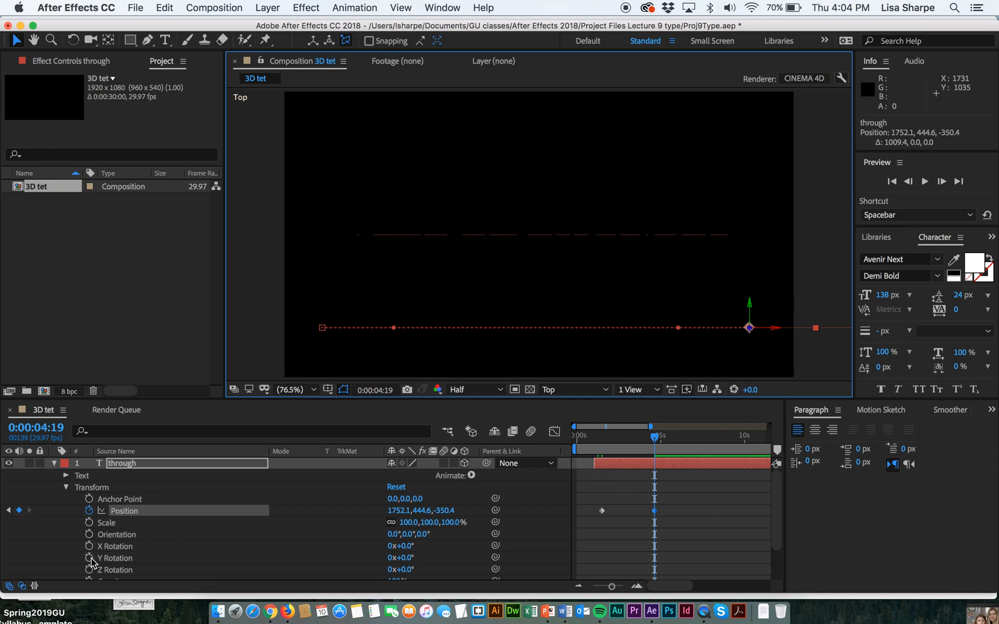
Return to 0:00:01:15 and start Y Rotation keyframing on the "through" layer
left_click_drag(654, 438, 593, 439)
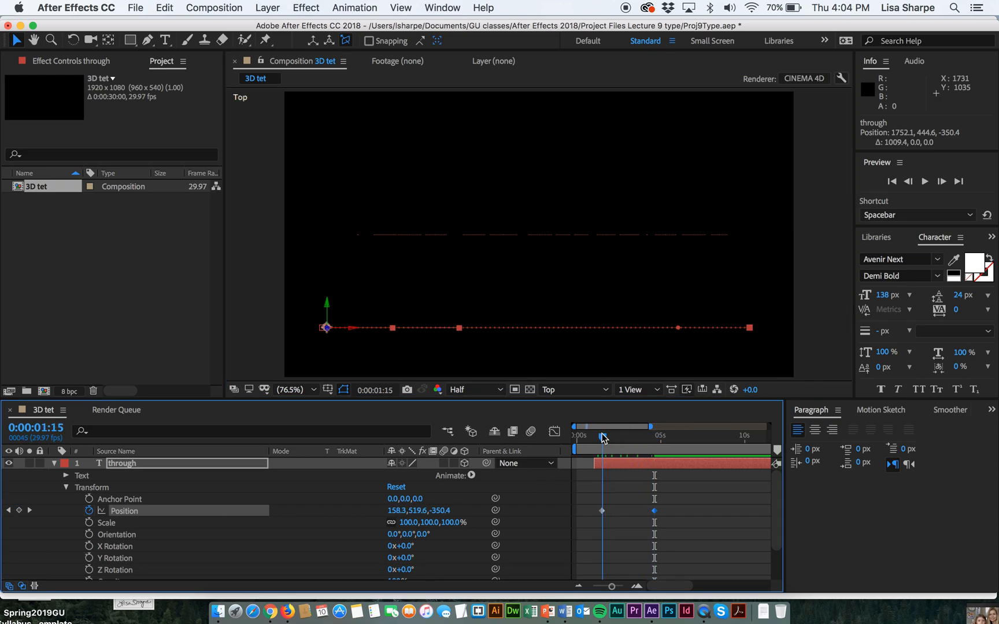
left_click(90, 570)
key("super+z")
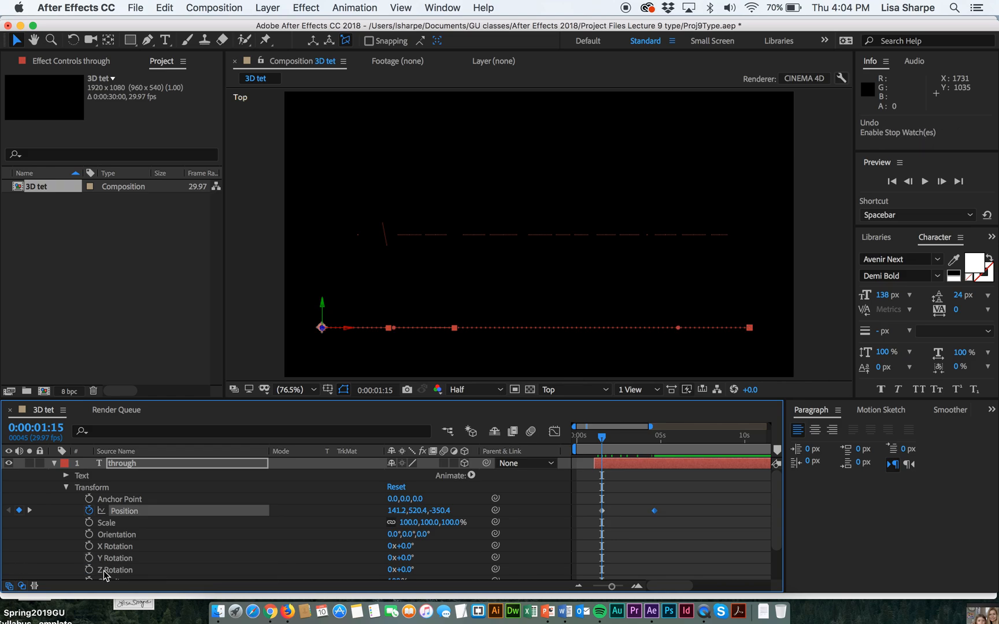
left_click(89, 558)
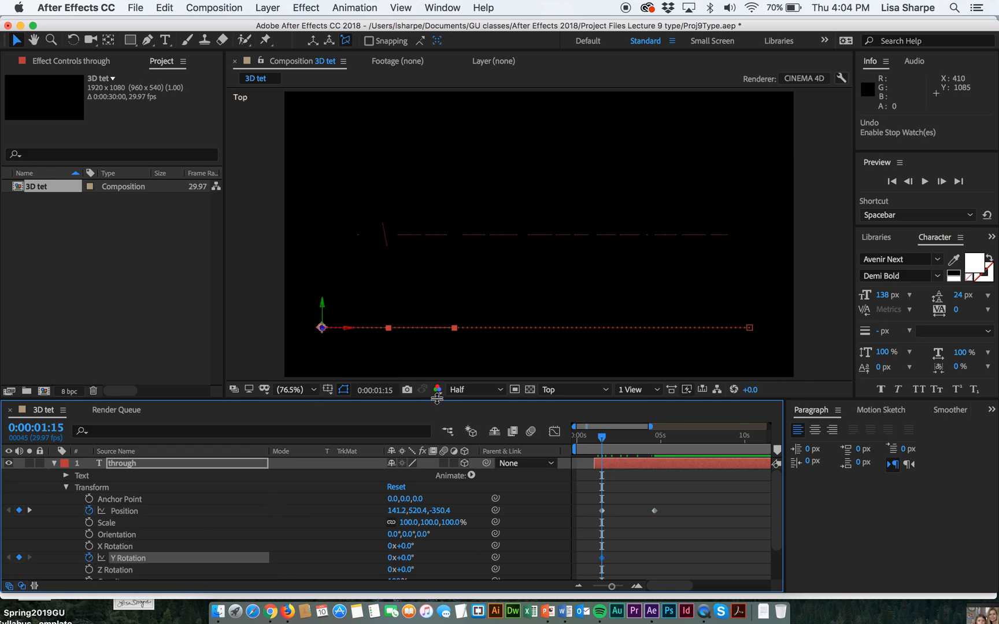
Try a Y Rotation of 45° on the "through" layer at 0:00:01:15
left_click(323, 305)
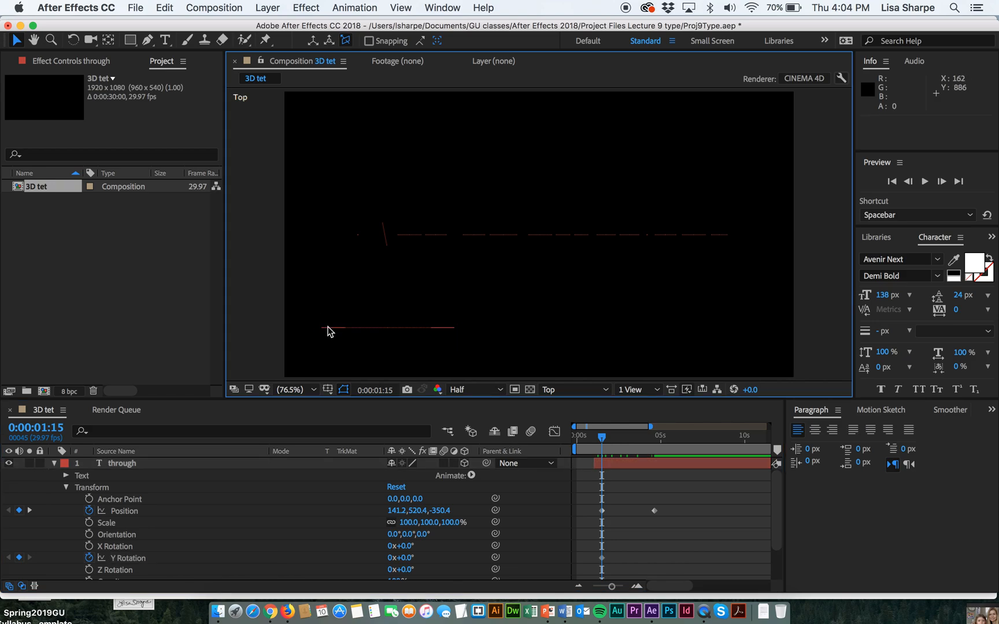
left_click(323, 327)
left_click(325, 306)
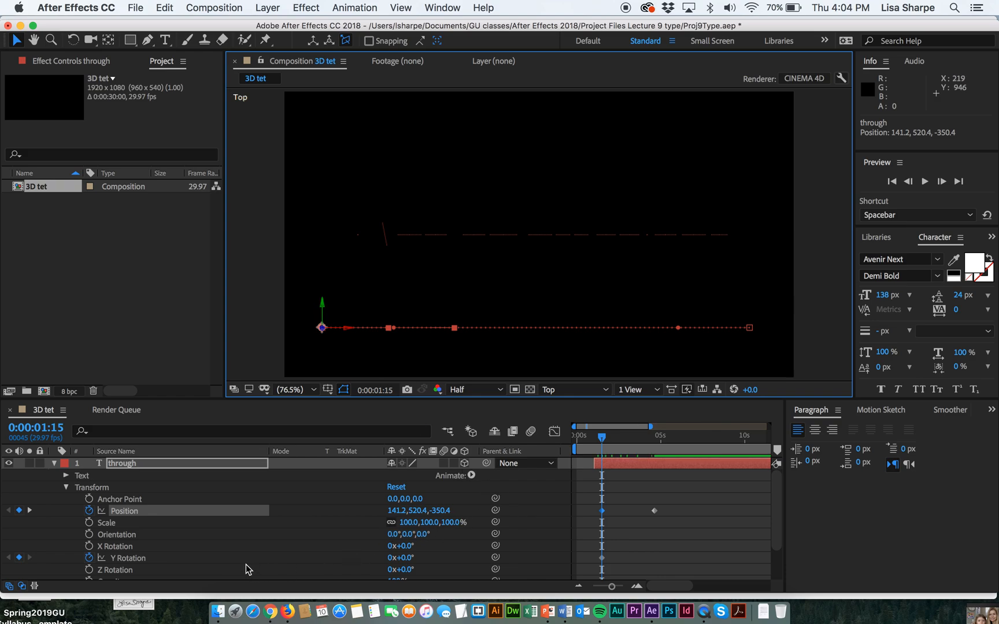
left_click(392, 557)
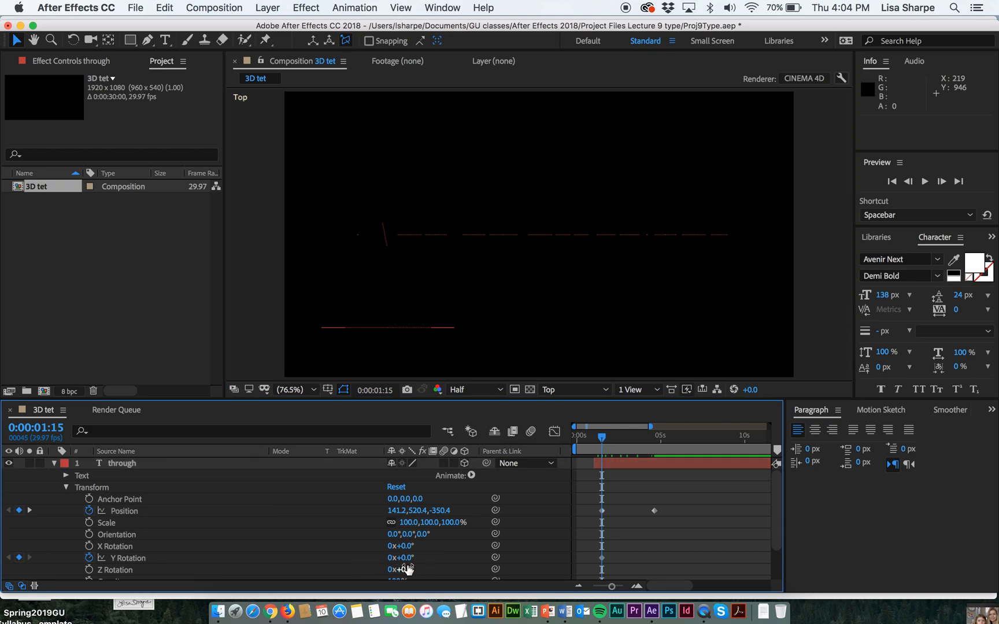
left_click(406, 558)
type("45")
key("Tab")
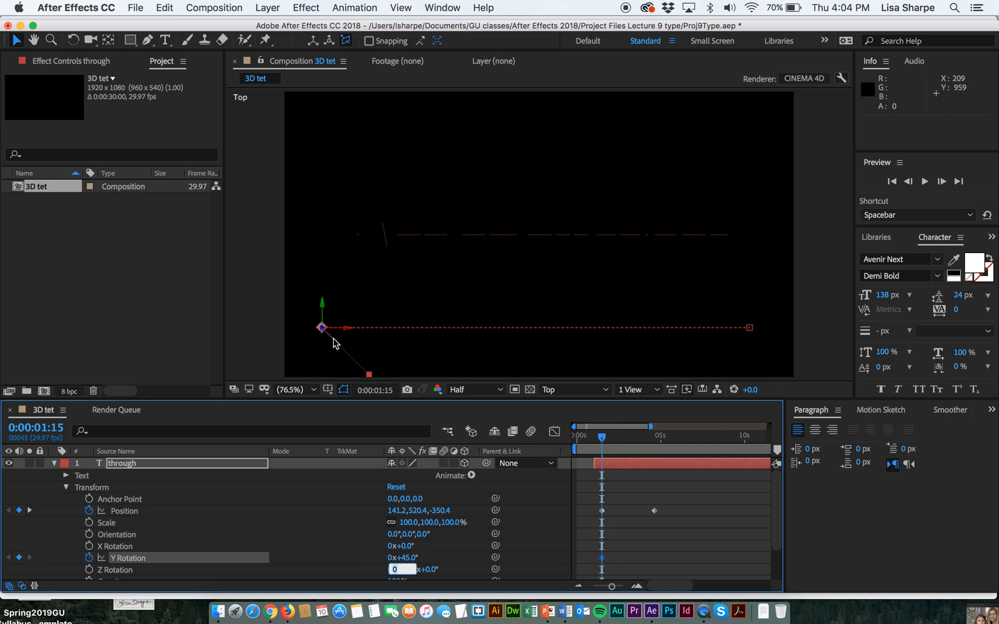
Set the "through" layer's Y Rotation keyframe at 0:00:01:15 to -45°
left_click(409, 558)
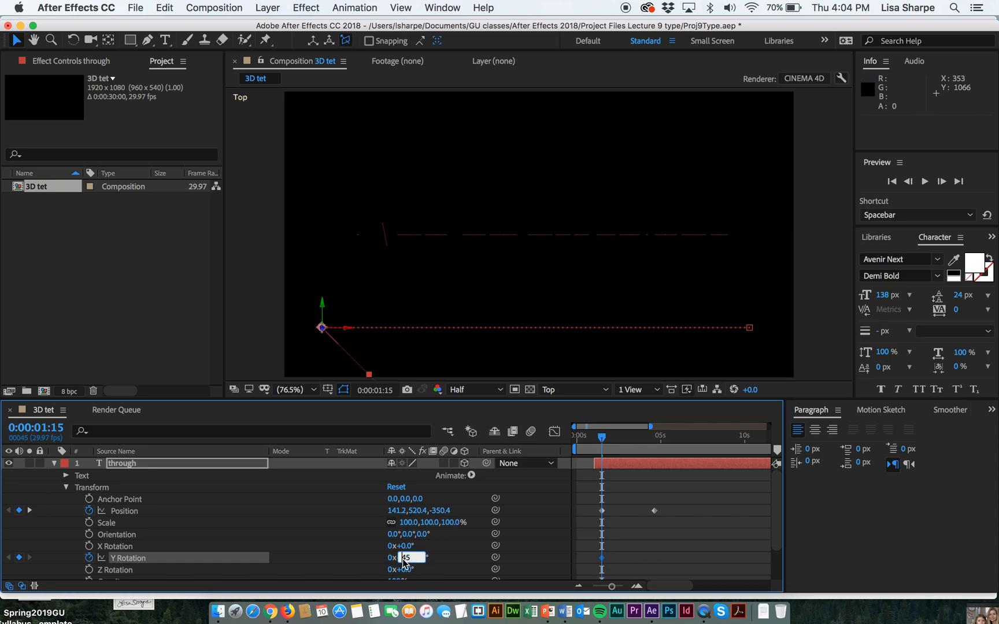
type("-45")
key("Return")
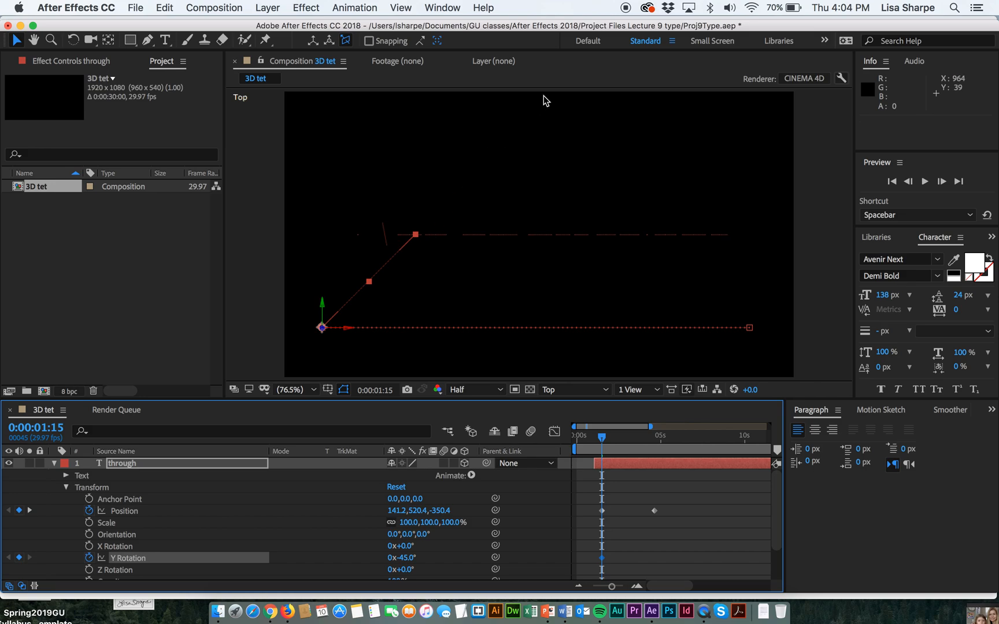
Move the "through" layer's end Position keyframe to about 1041, 445, 562 and return to the Active Camera view
left_click(749, 327)
left_click_drag(750, 325, 562, 88)
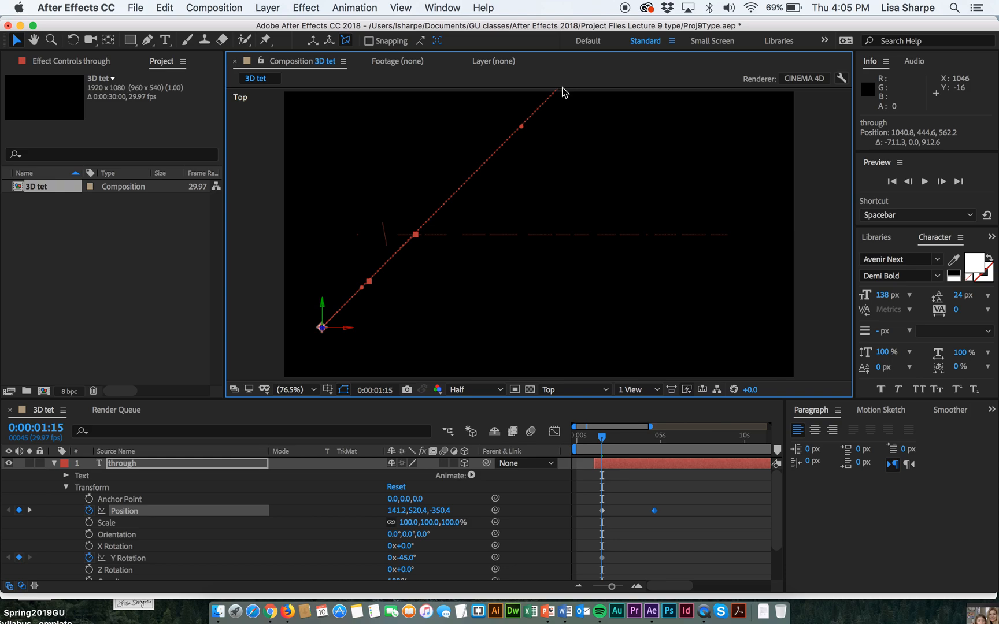
left_click(610, 389)
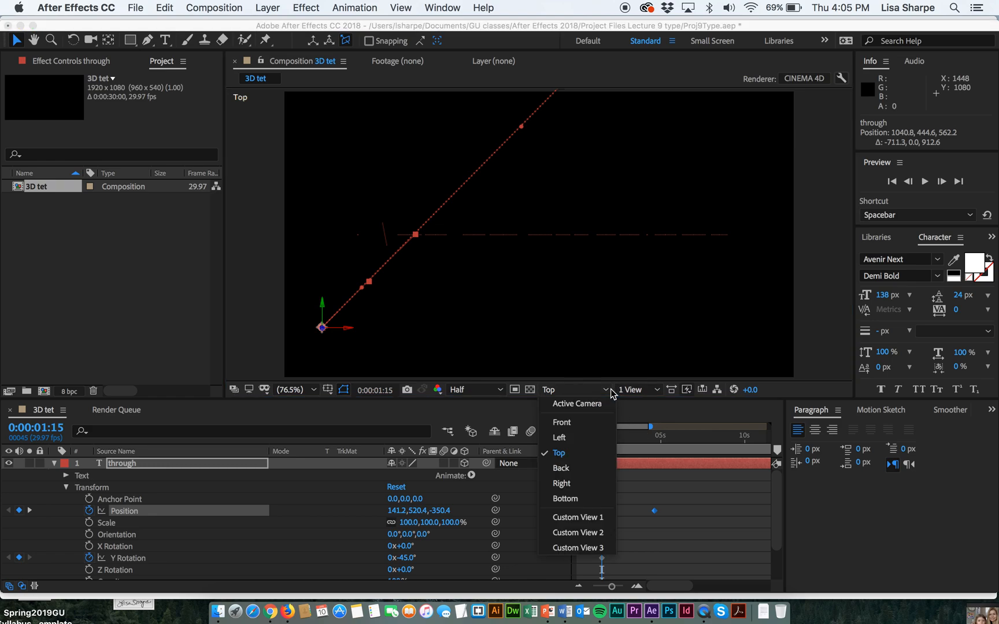
left_click(582, 405)
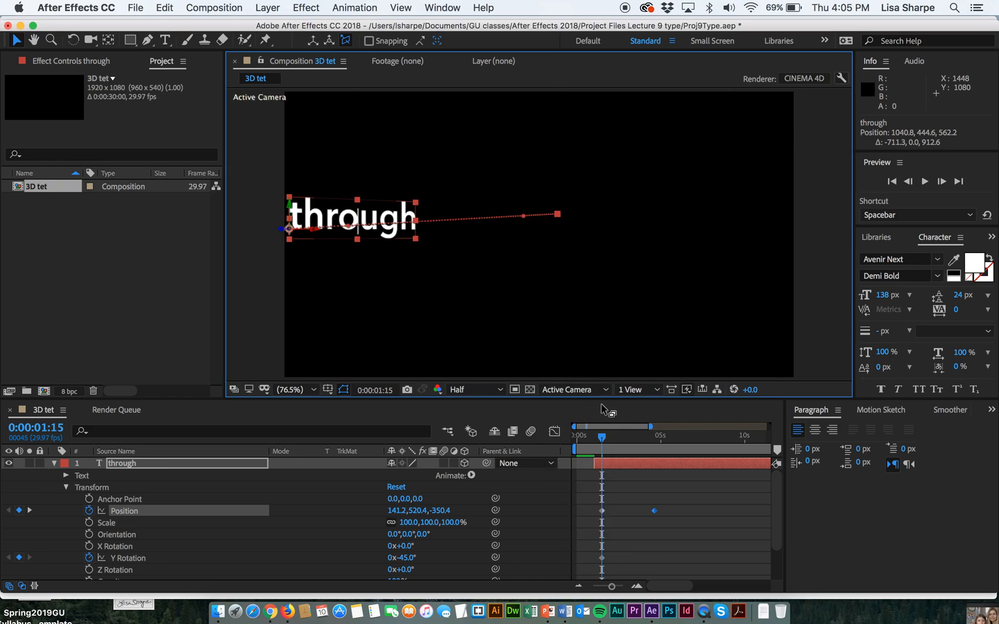
Preview the "through" layer's diagonal movement from the start of the composition
left_click_drag(603, 436, 543, 437)
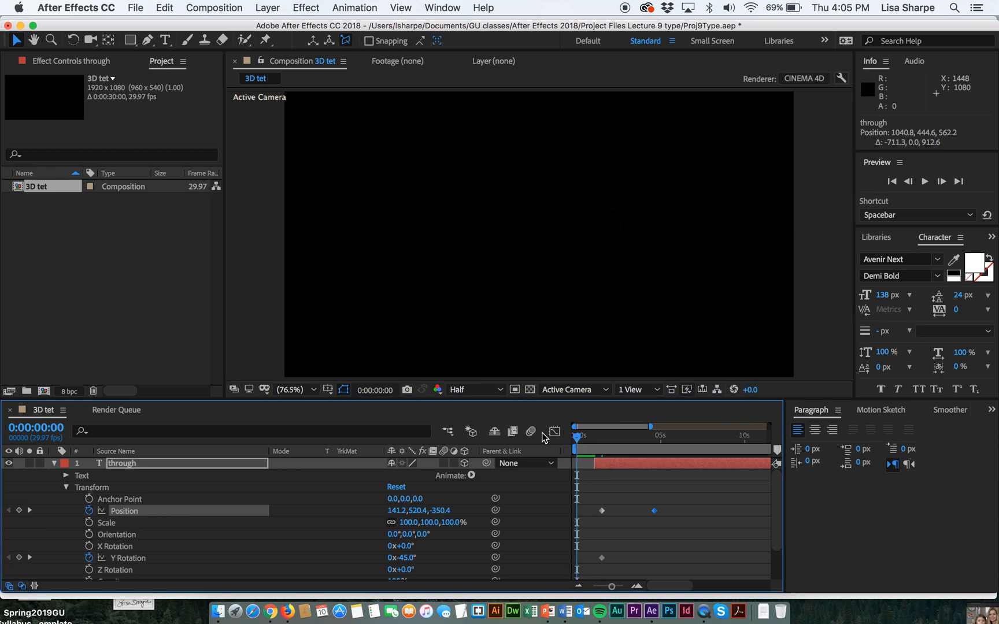
key("space")
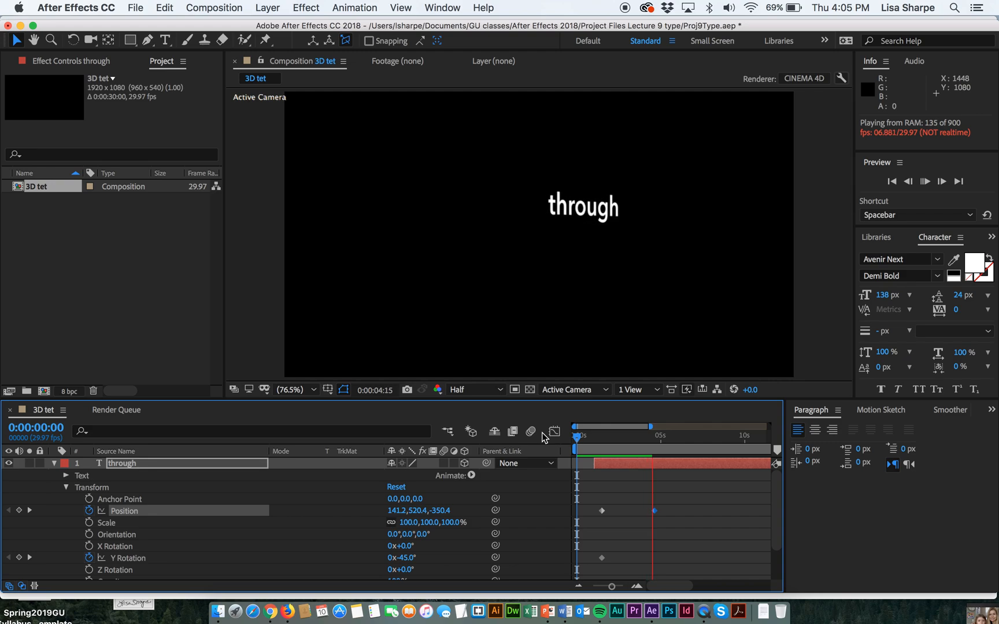
key("space")
At 0:00:01:13, start Opacity keyframing on the "through" layer with a value of 2%
left_click_drag(660, 439, 605, 444)
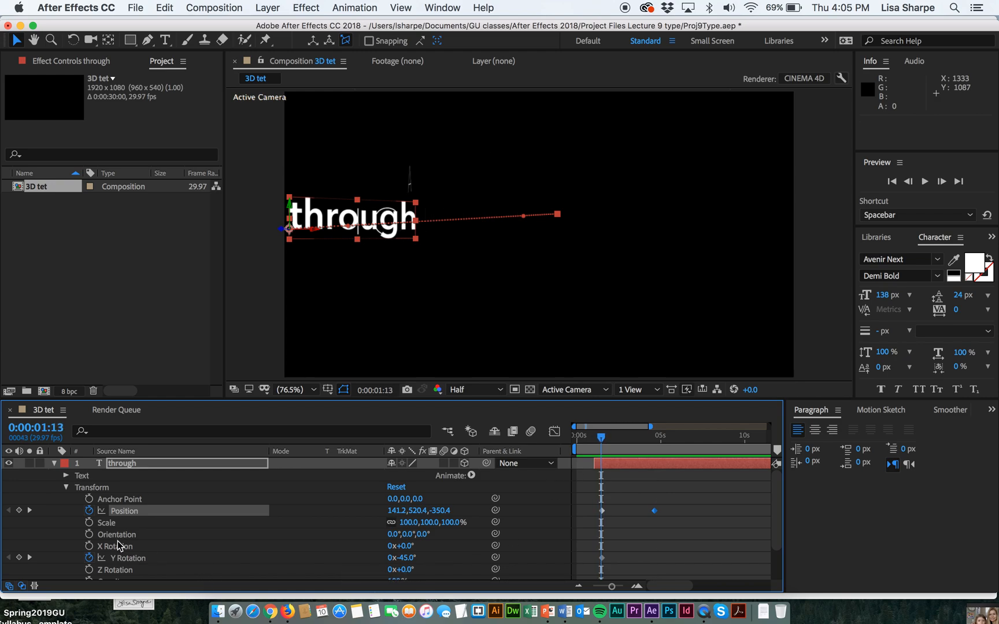
scroll(90, 548, "down", 1)
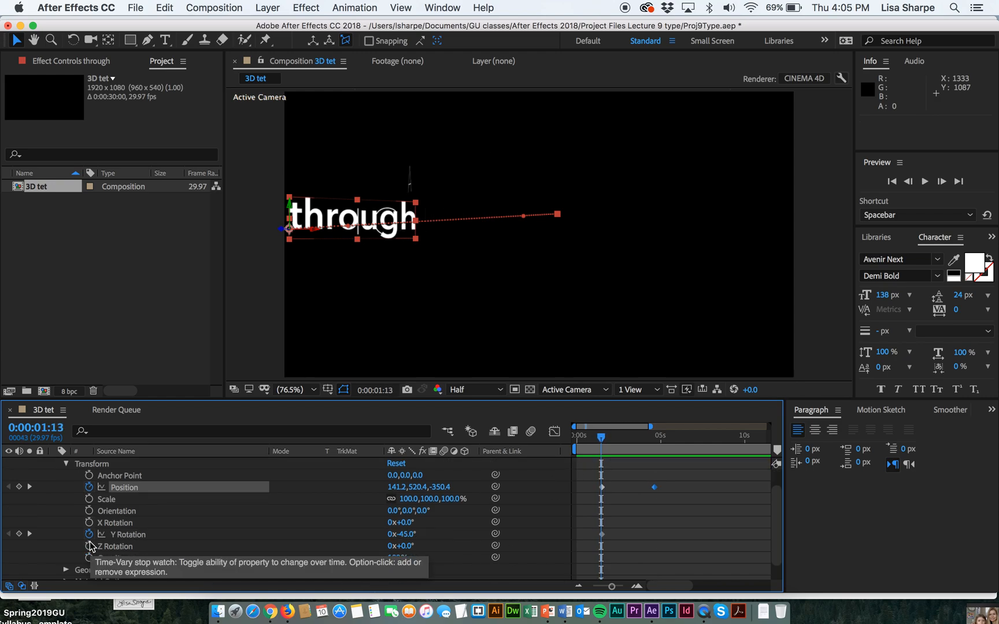
left_click(89, 558)
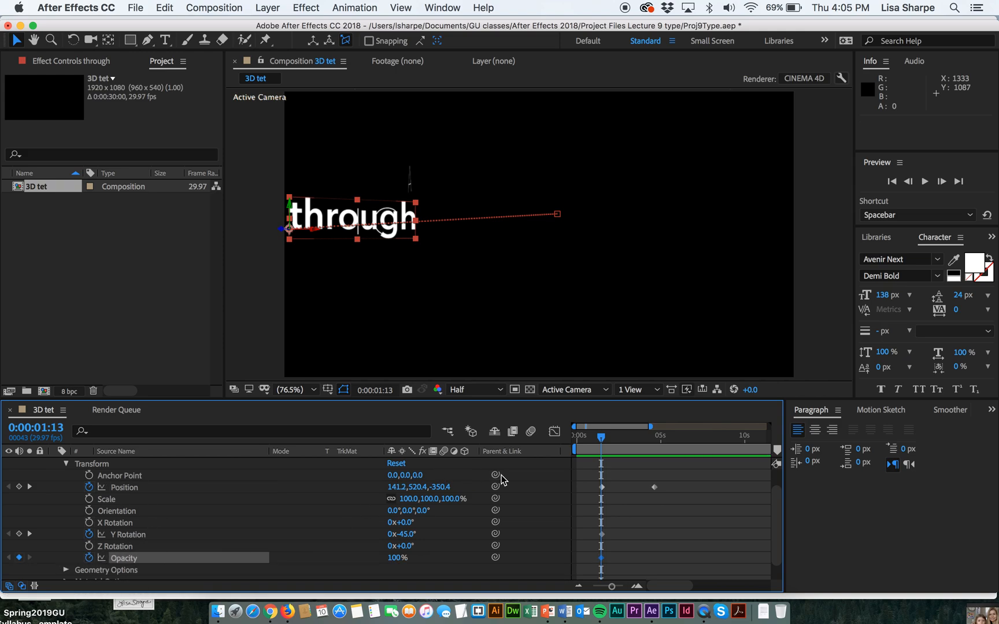
left_click_drag(396, 560, 307, 561)
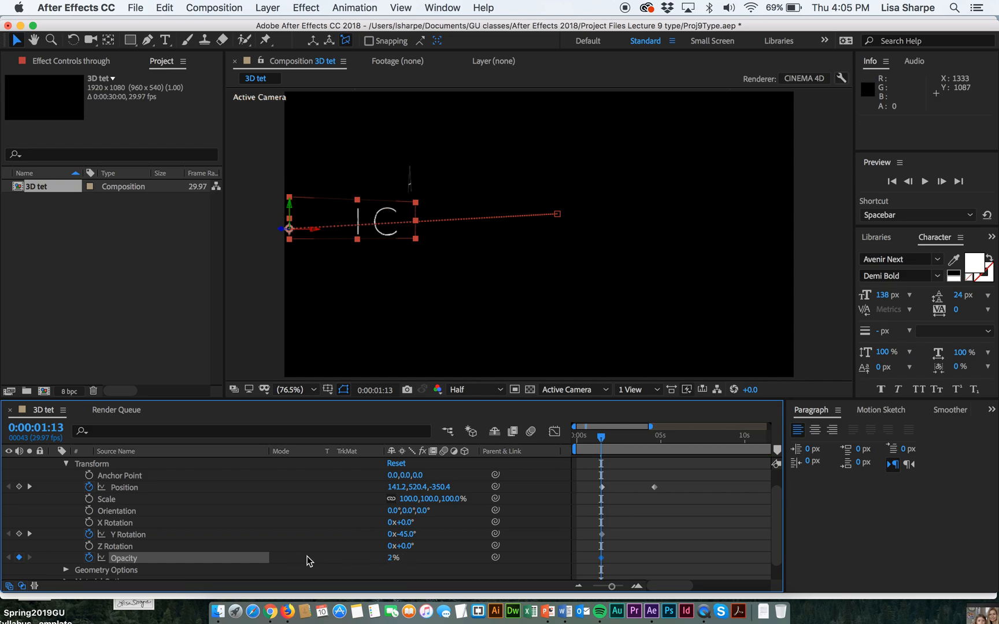
Set the "through" layer's Opacity to 97% at 0:00:01:28 and hold it with another keyframe at 0:00:03:23
left_click_drag(602, 437, 611, 436)
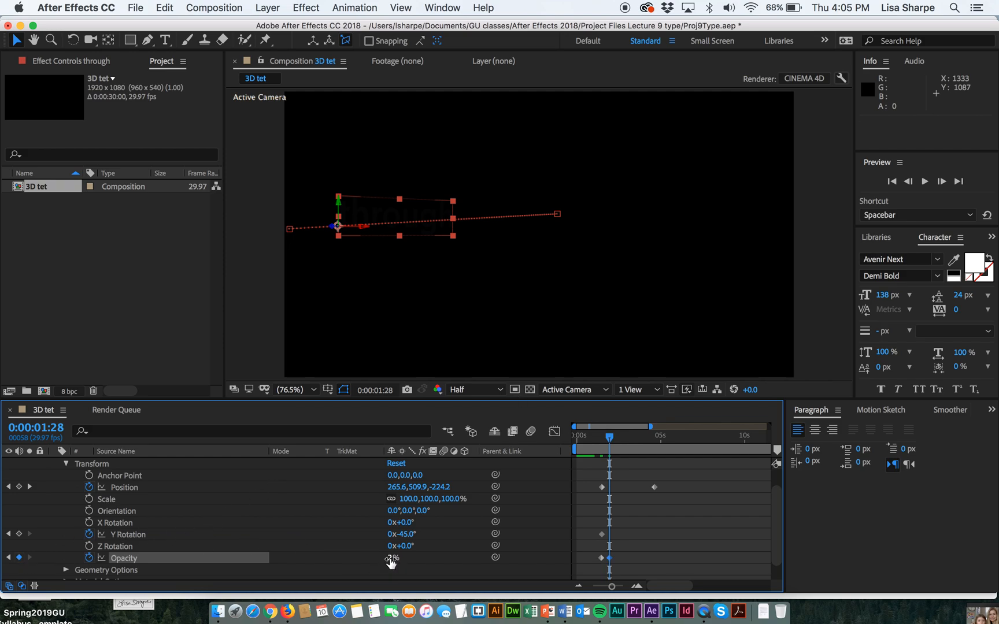
left_click_drag(447, 555, 501, 574)
left_click_drag(613, 441, 644, 443)
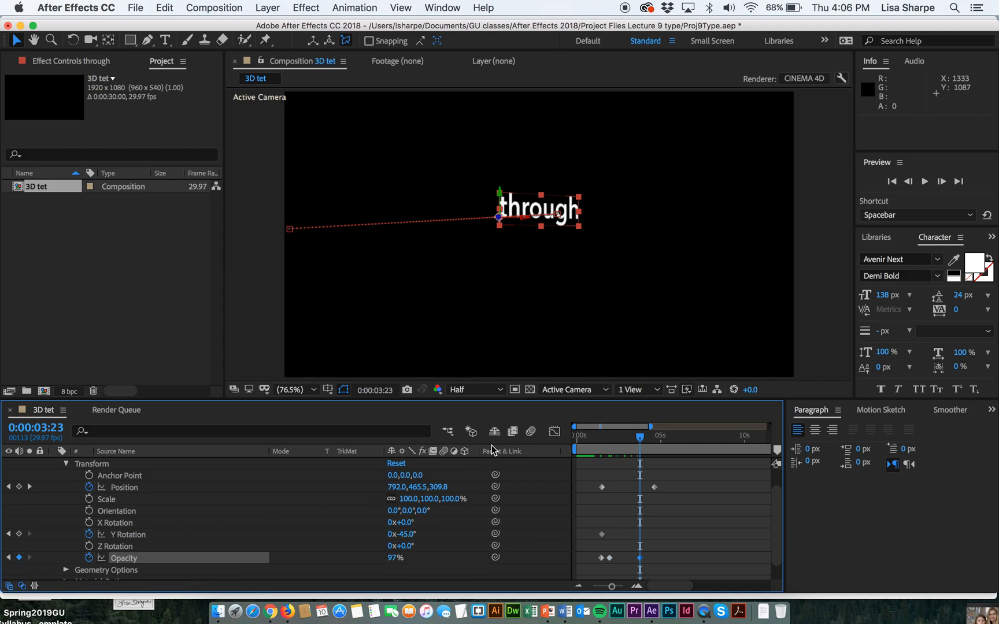
At 0:00:04:19, add an Opacity keyframe of 0% to the "through" layer
left_click_drag(643, 441, 657, 443)
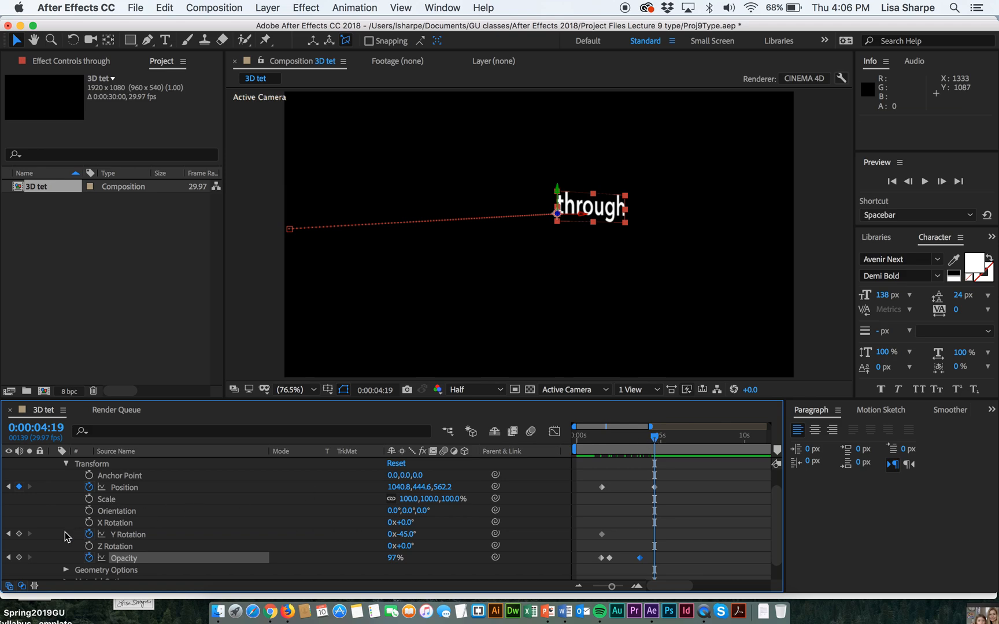
left_click(19, 558)
left_click_drag(312, 548, 254, 540)
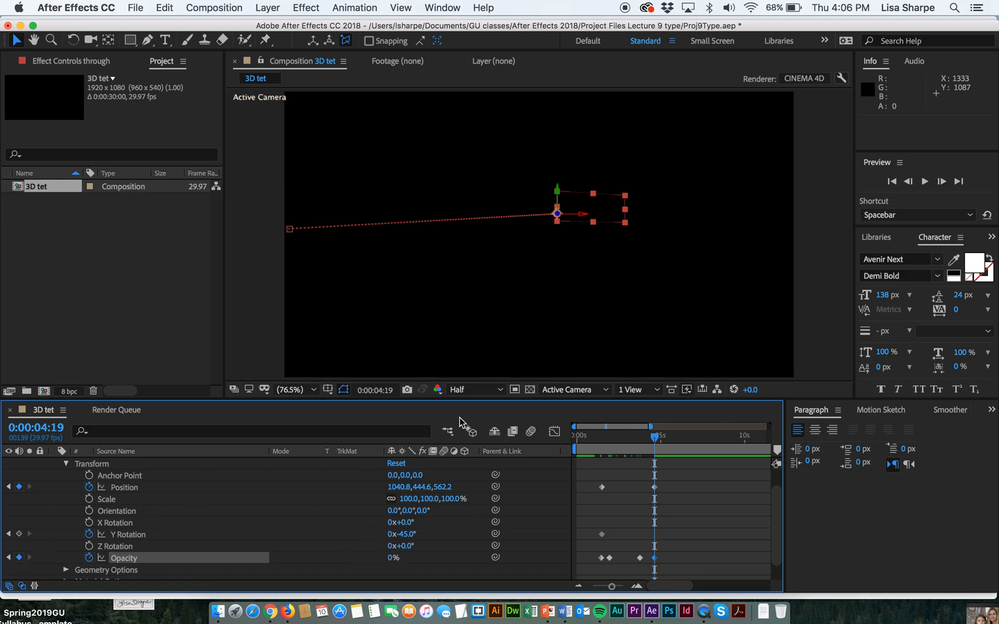
Play the composition from the beginning to check the fade in and fade out of "through"
left_click_drag(656, 443, 563, 452)
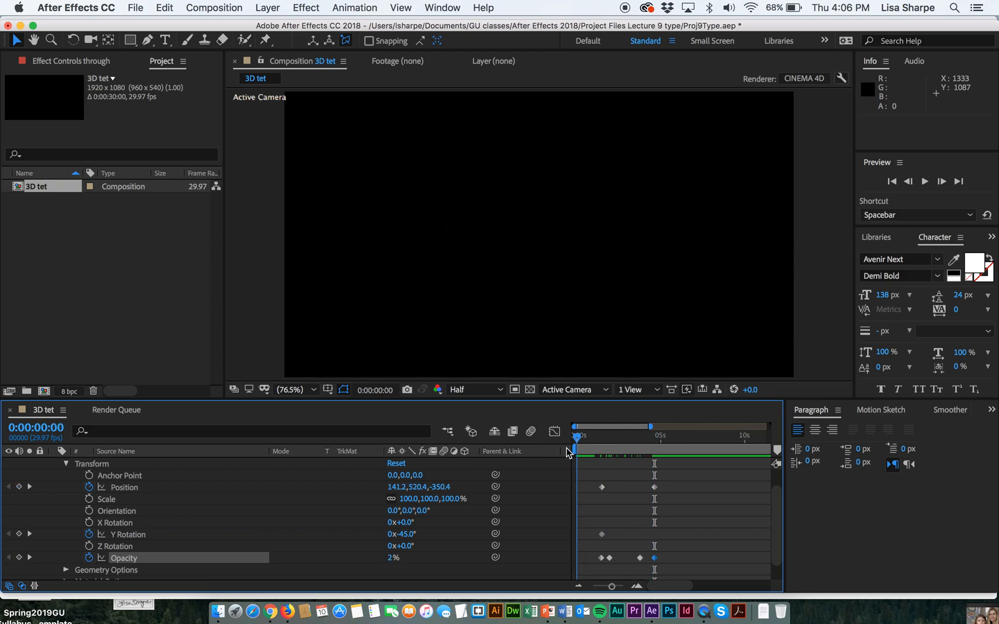
key("space")
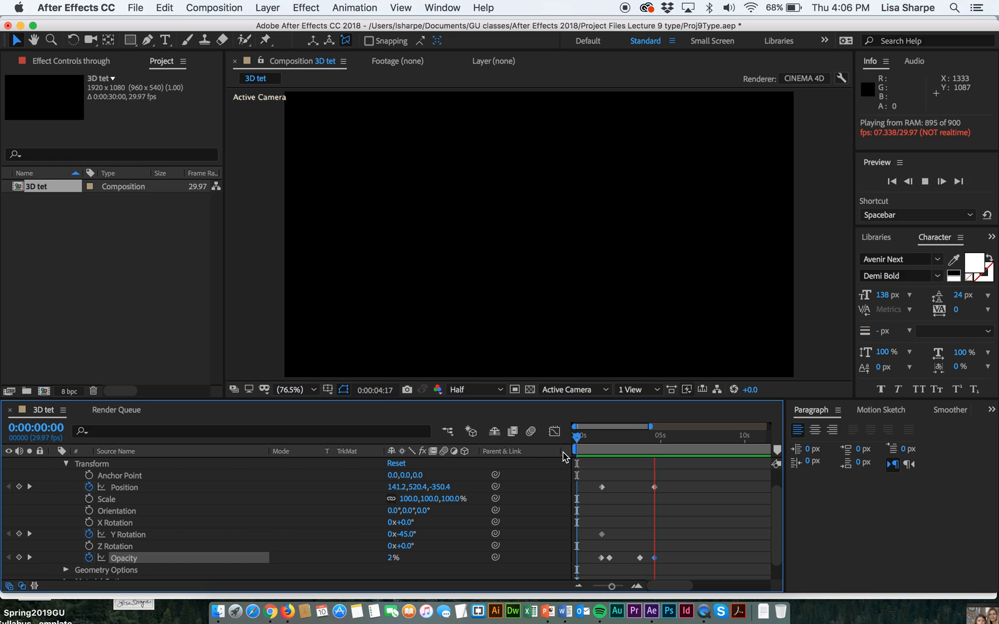
key("space")
left_click_drag(662, 437, 555, 424)
key("space")
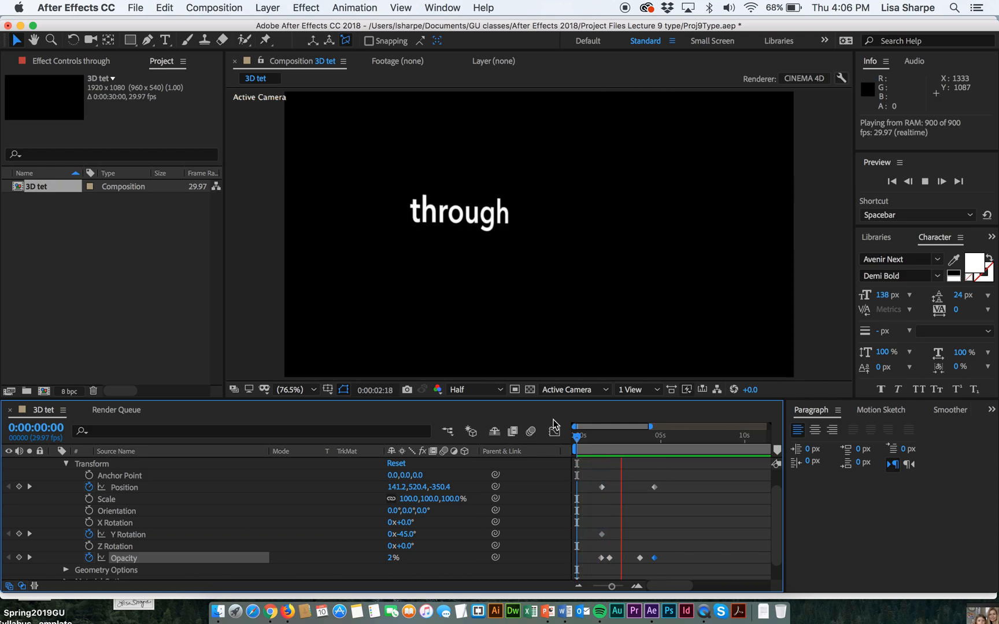
key("space")
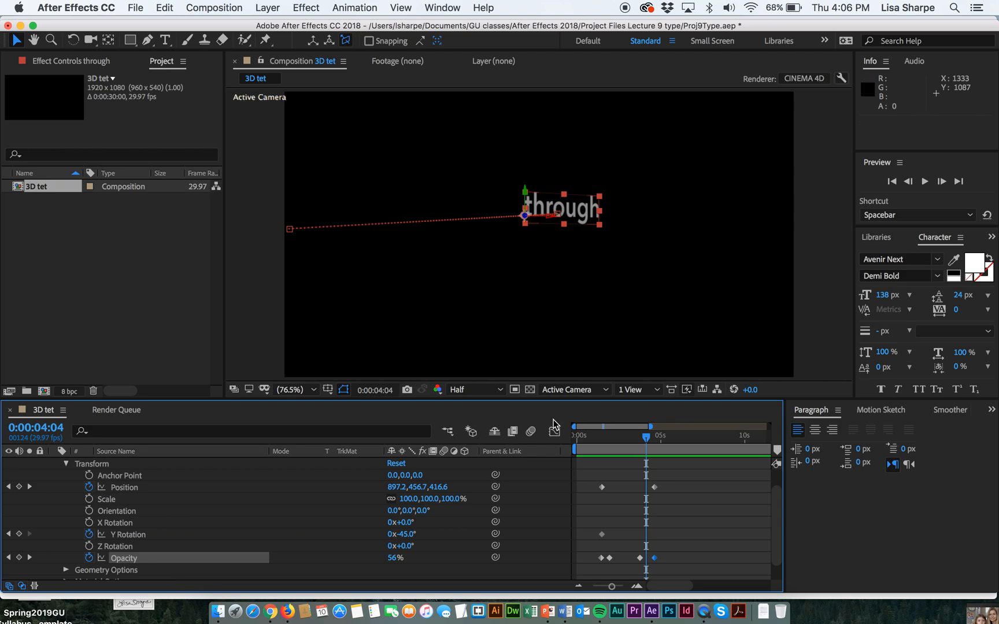
In the Top view at 0:00:01:08, move the "through" layer along Z to about -795 to add a Position keyframe
left_click_drag(645, 436, 590, 443)
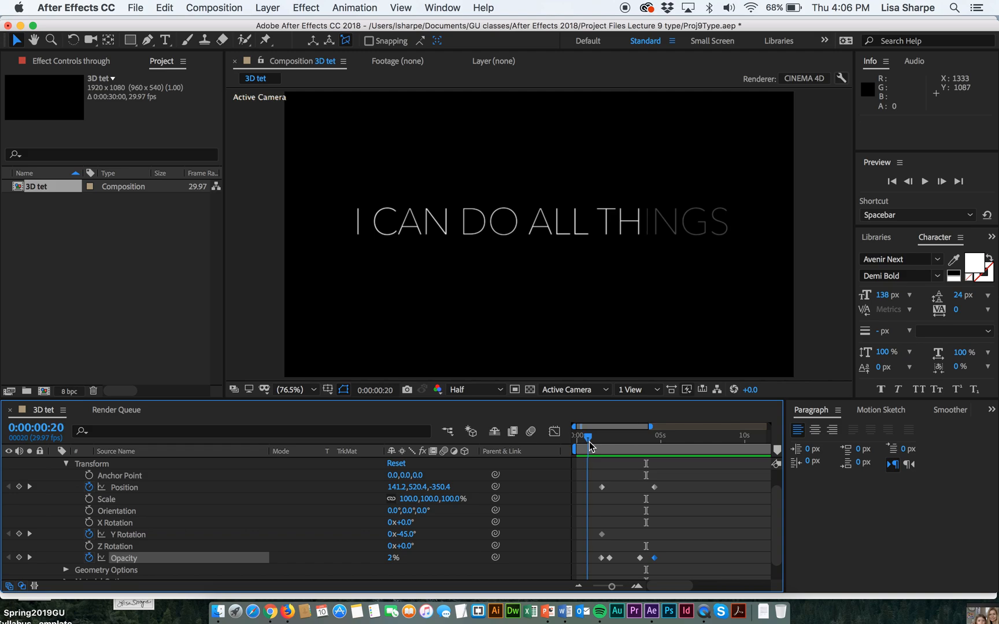
left_click(655, 390)
left_click(590, 391)
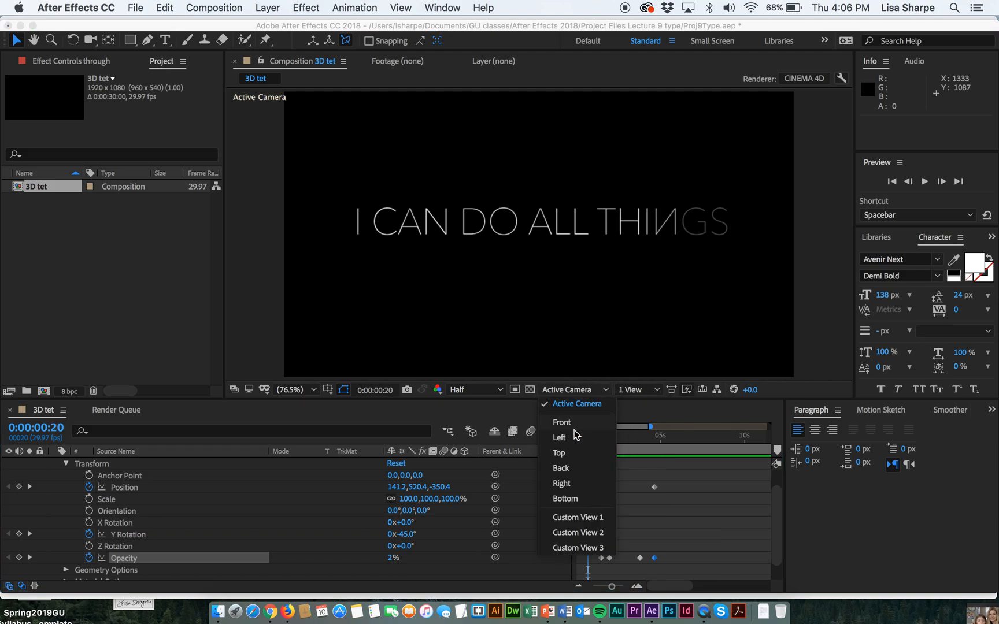
left_click(568, 456)
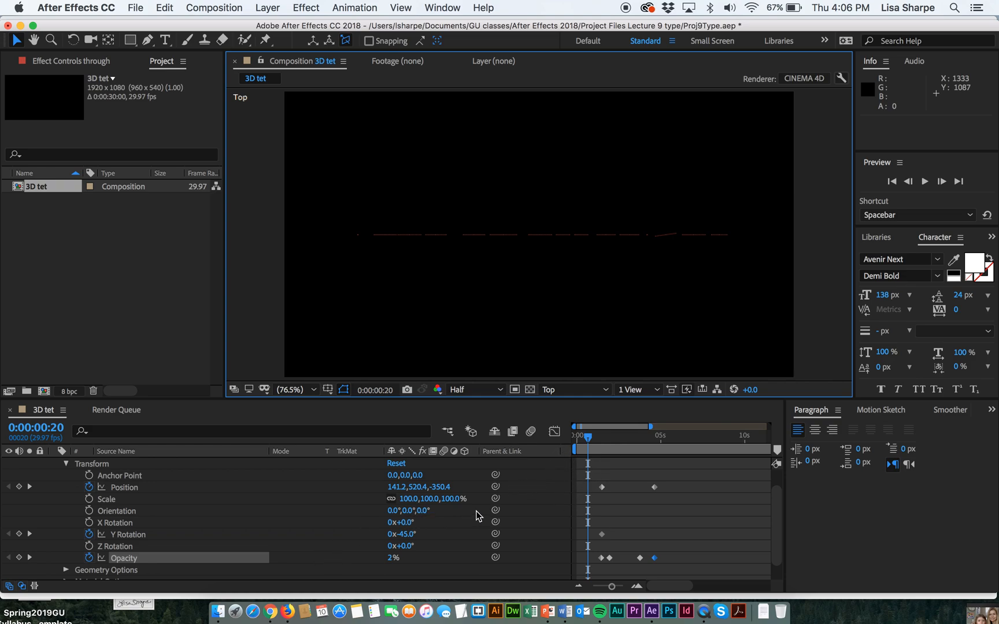
mouse_move(590, 440)
left_mouse_down()
mouse_move(577, 440)
mouse_move(622, 442)
mouse_move(601, 444)
left_mouse_up()
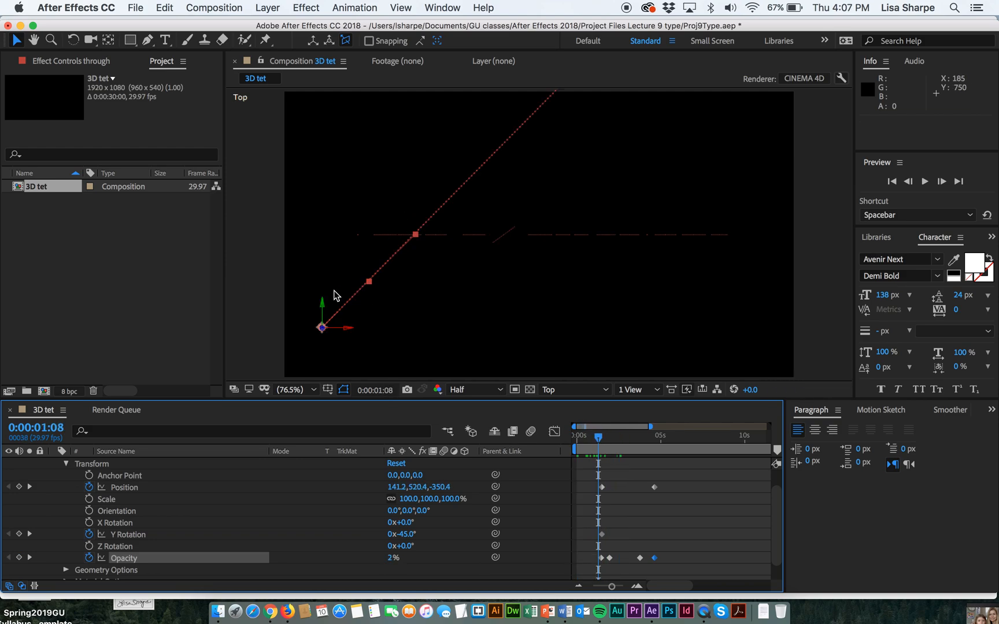
left_click_drag(323, 301, 263, 419)
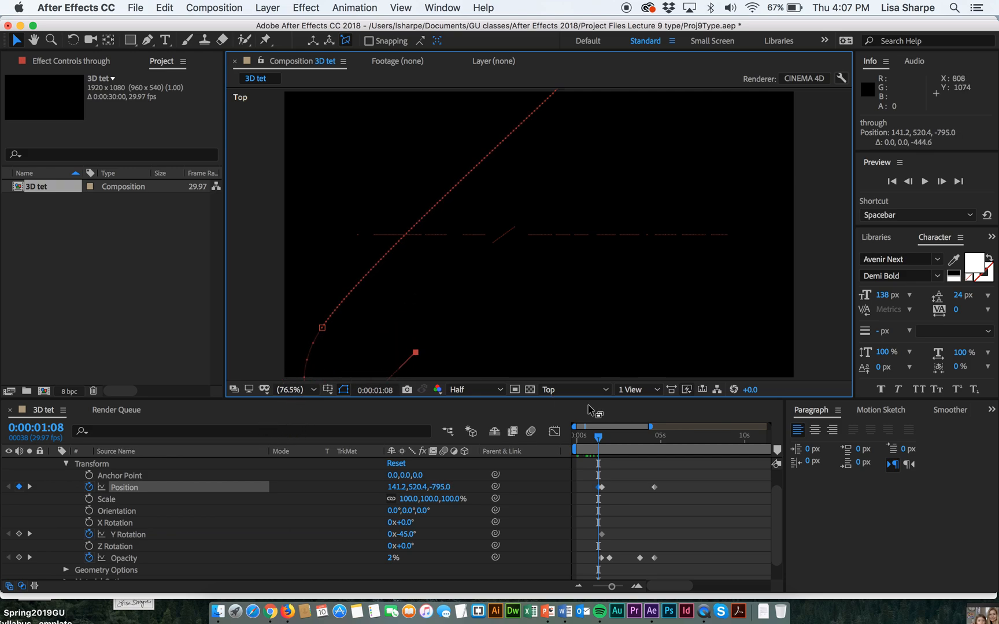
Return to the Active Camera view and preview the changed motion path from the start
left_click(637, 390)
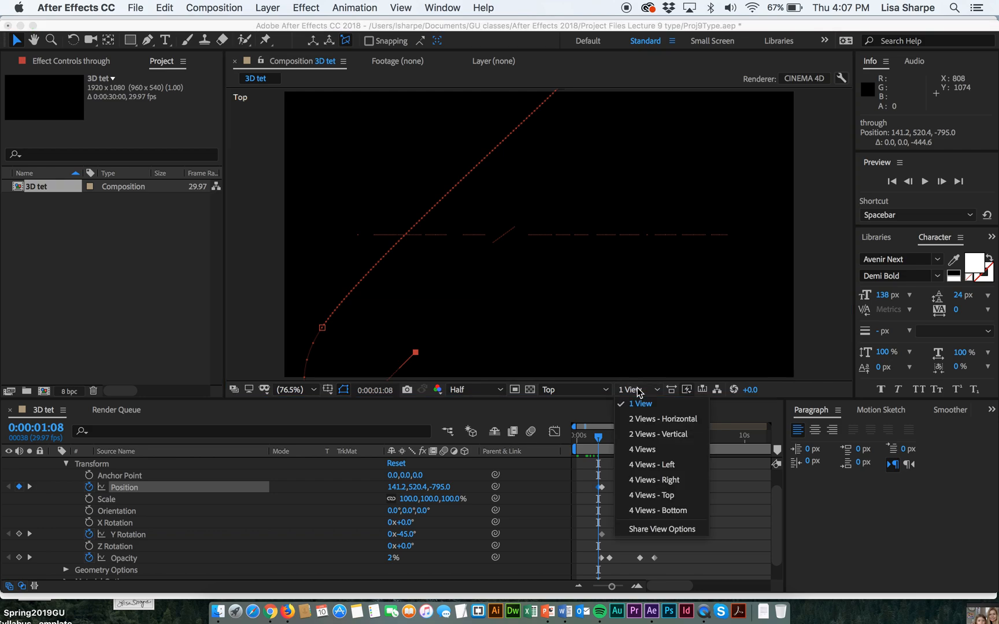
left_click(604, 391)
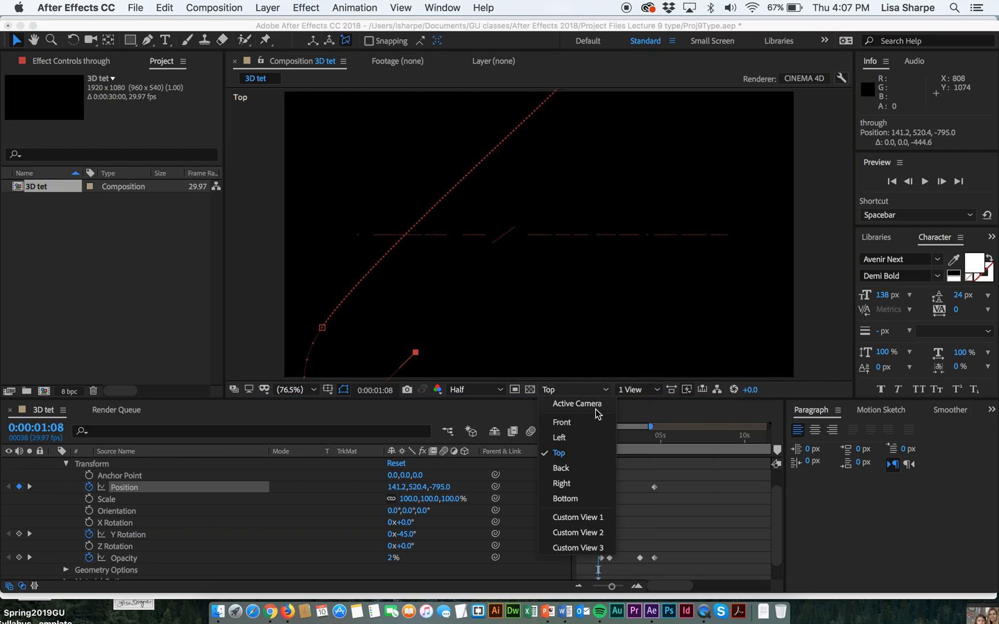
left_click(596, 405)
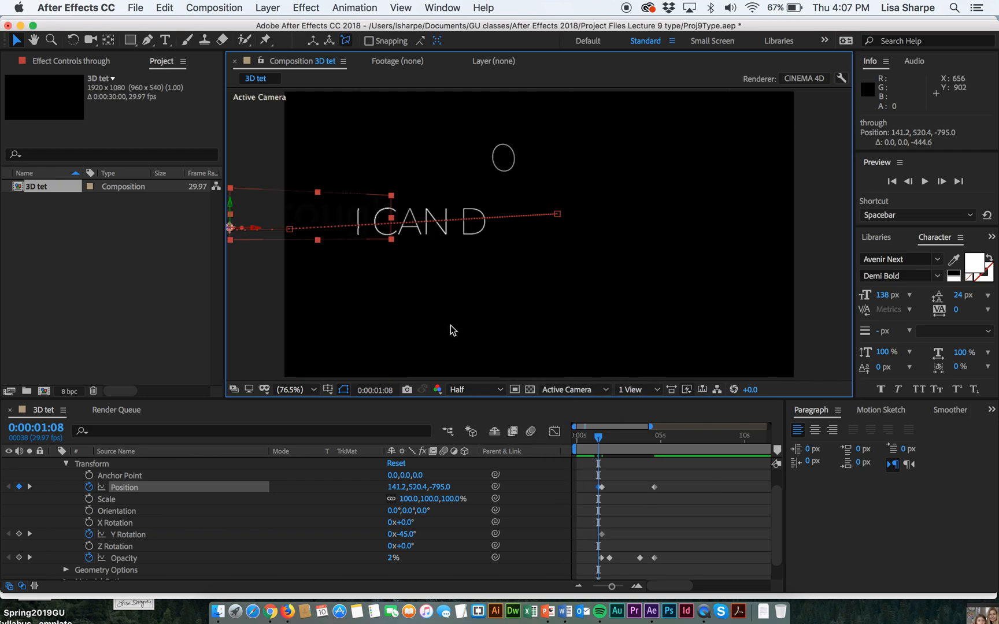
left_click_drag(599, 437, 562, 434)
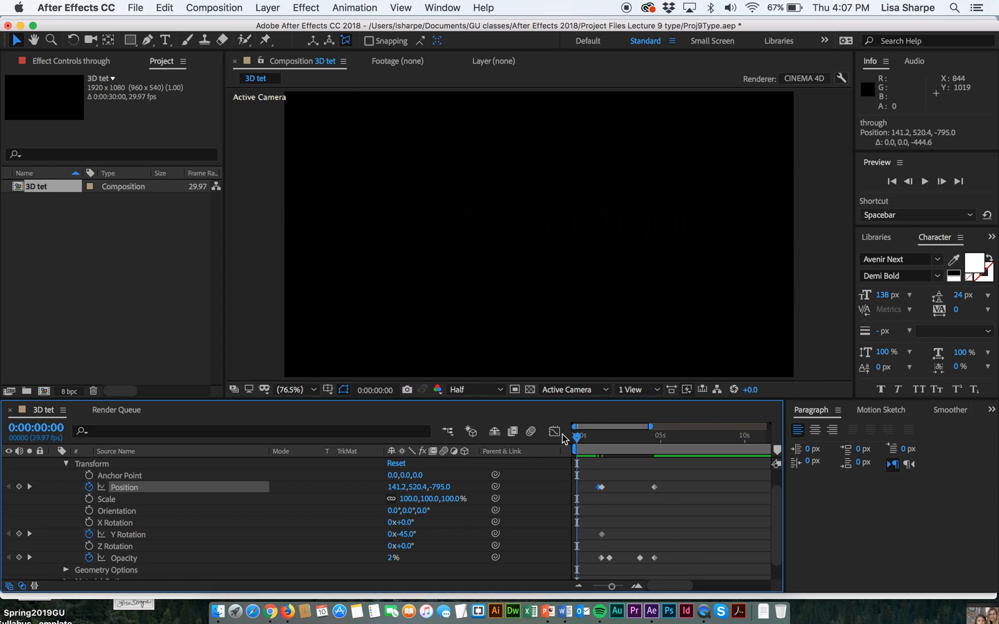
key("space")
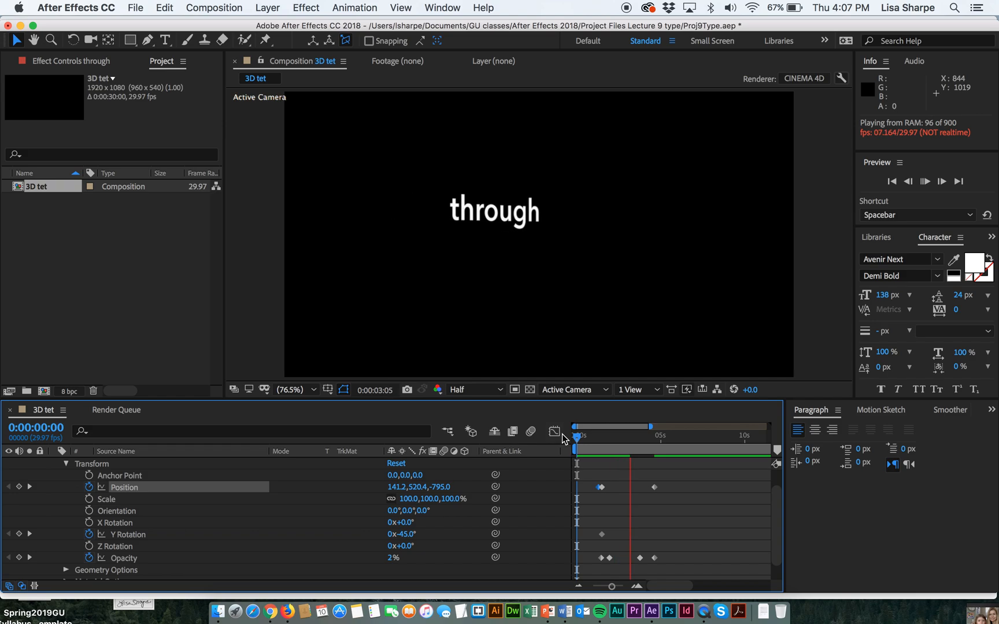
key("space")
At 0:00:01:15, start Scale keyframing on the "through" layer and set the scale to 200%
left_click(620, 438)
left_click_drag(621, 441, 603, 440)
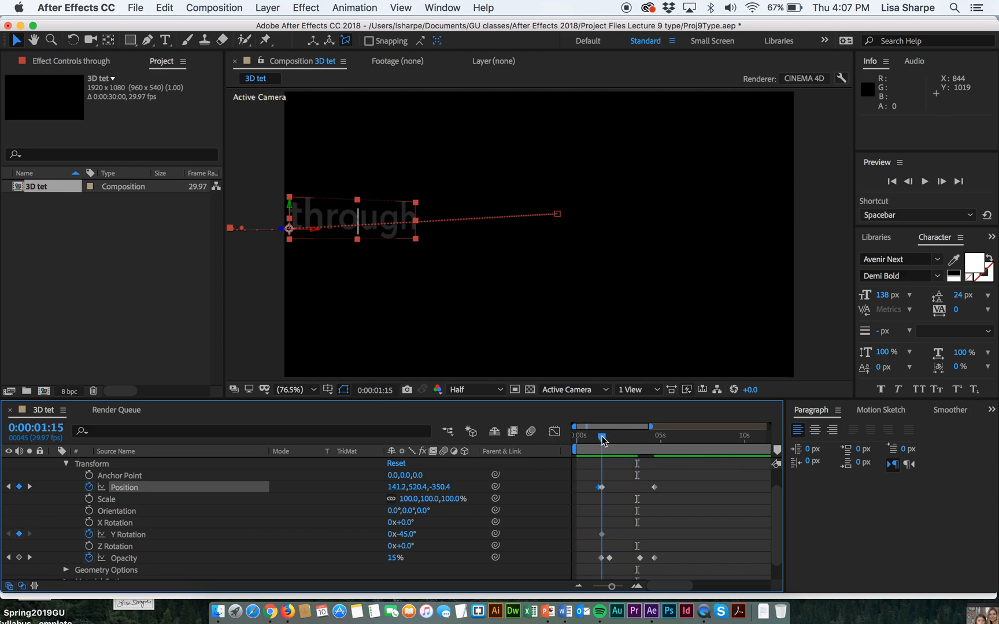
left_click(89, 499)
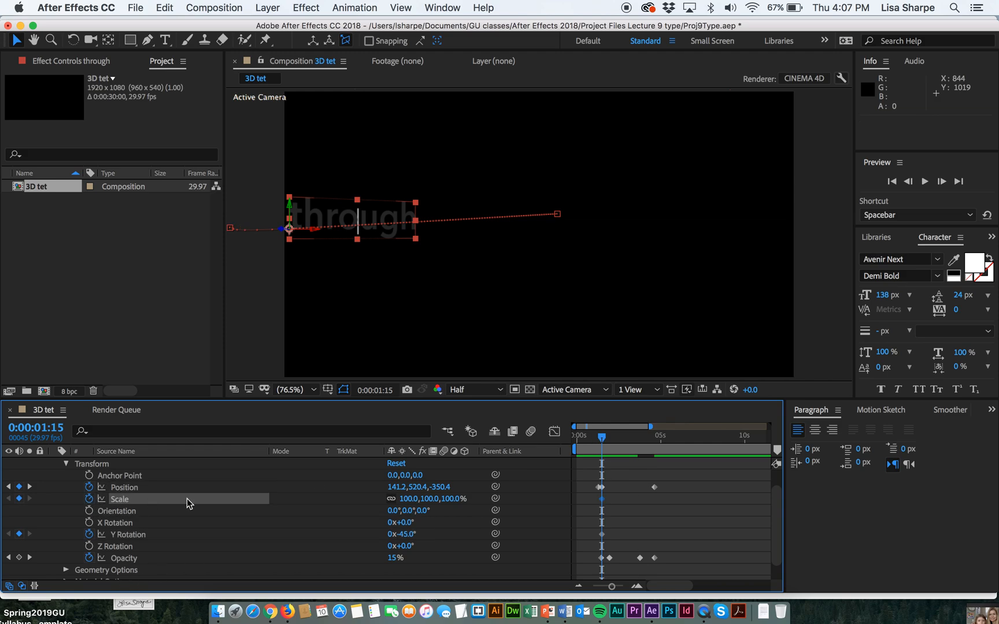
left_click_drag(405, 499, 456, 498)
left_click(408, 499)
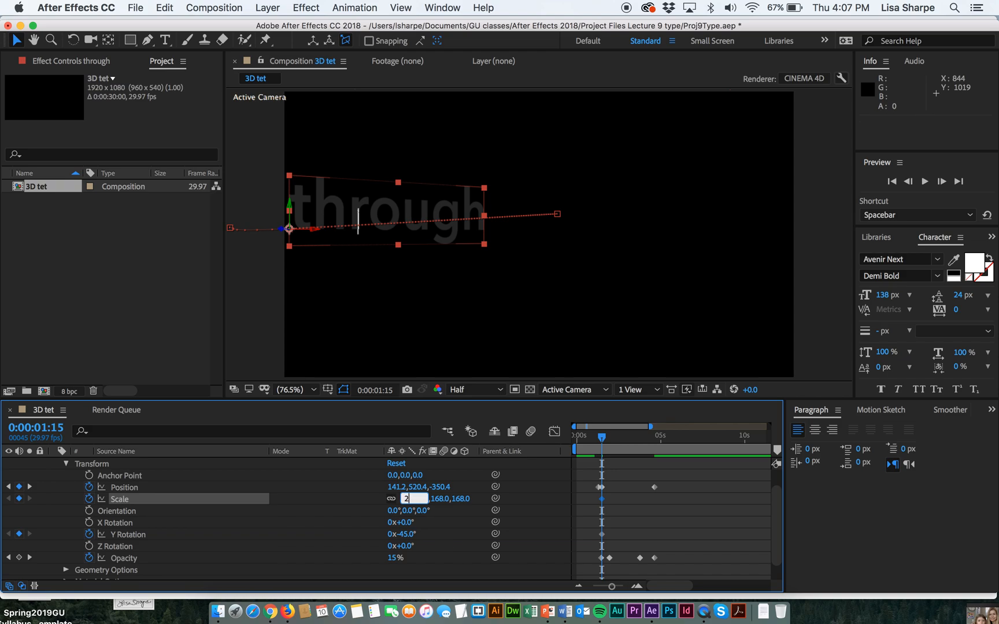
type("200")
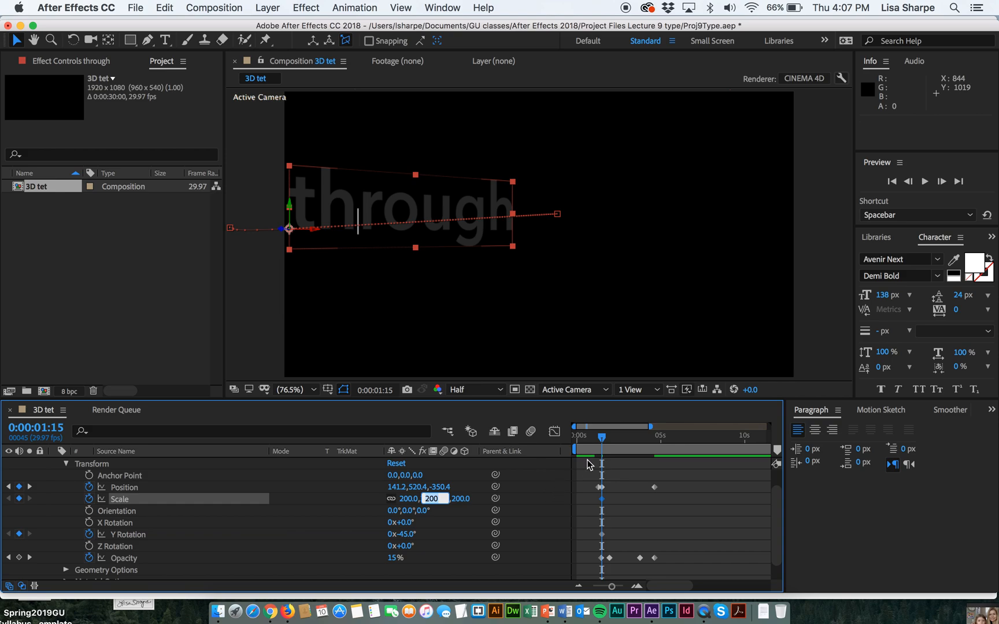
key("Return")
At 0:00:03:24, add a Scale keyframe on the "through" layer and set the scale to 0%
left_click(608, 439)
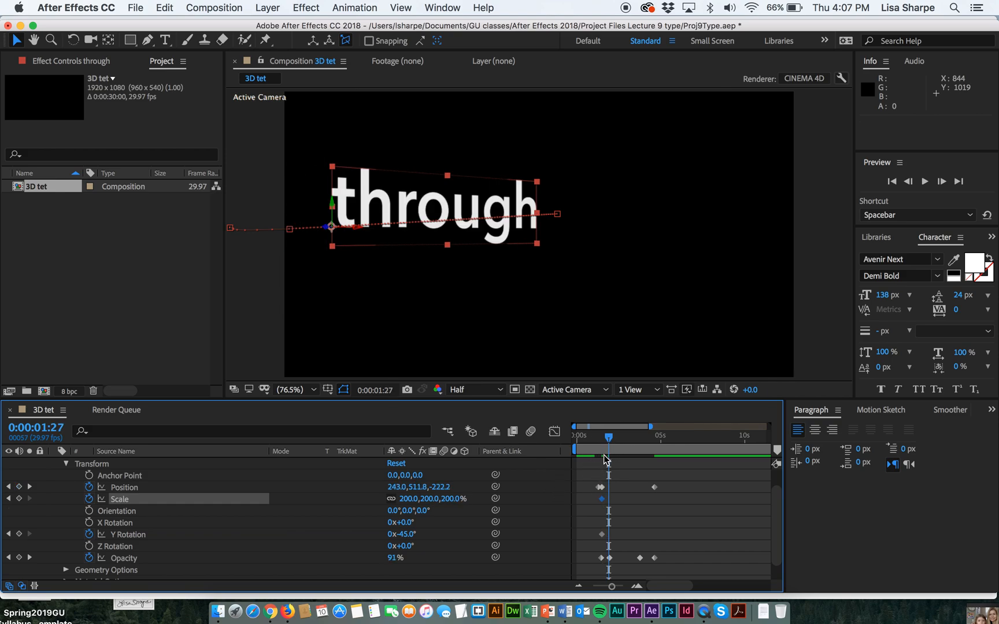
left_click_drag(610, 441, 601, 436)
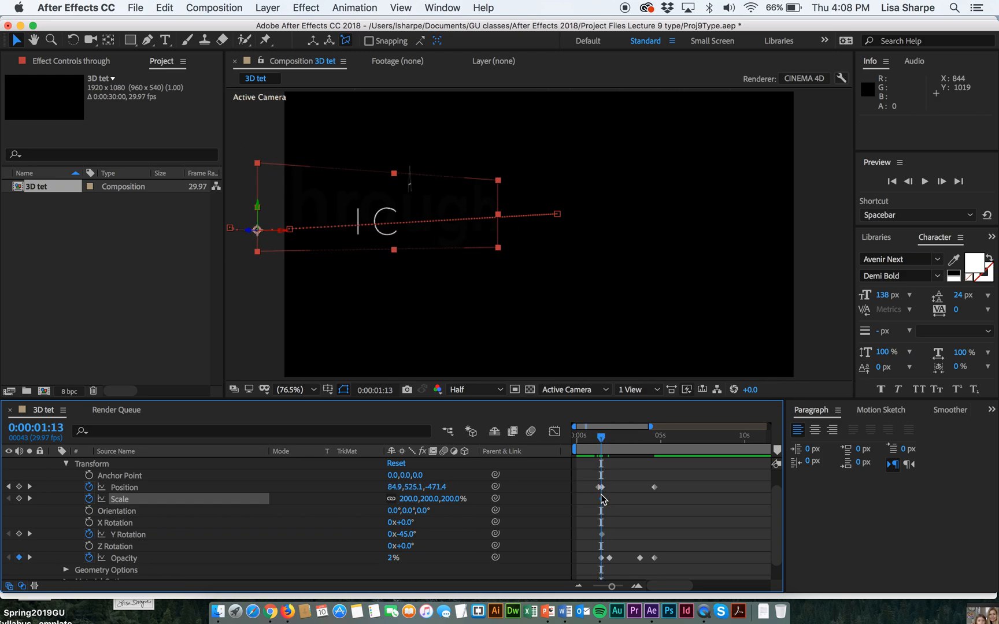
left_click_drag(603, 443, 641, 444)
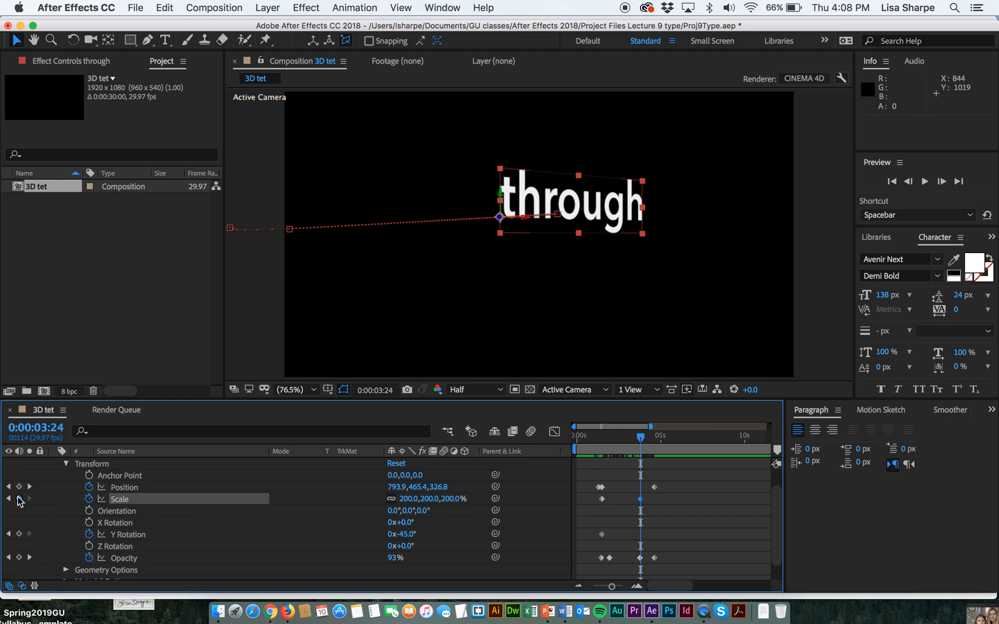
left_click(410, 499)
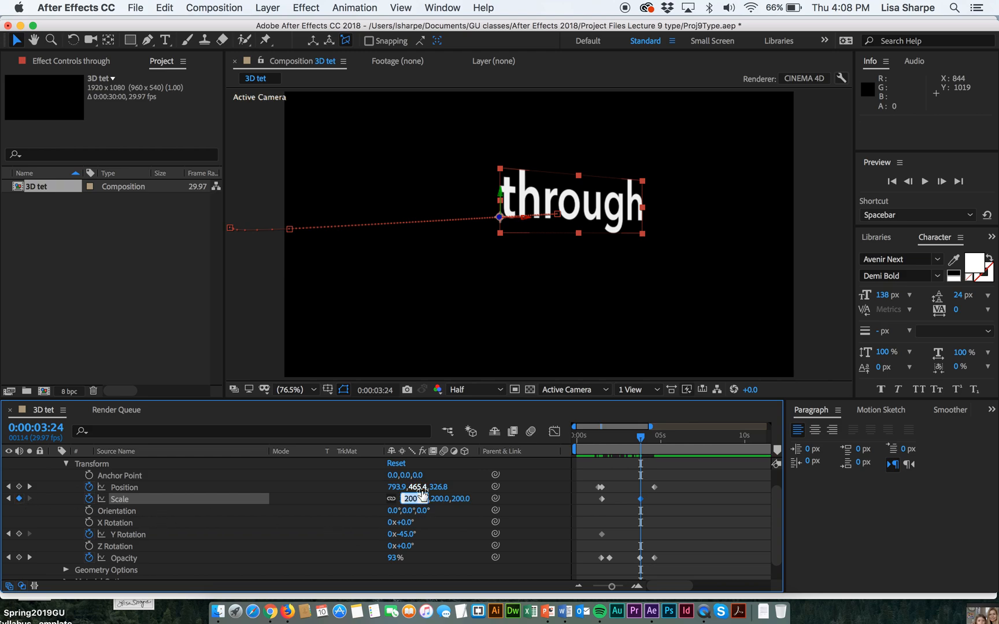
type("0")
key("Tab")
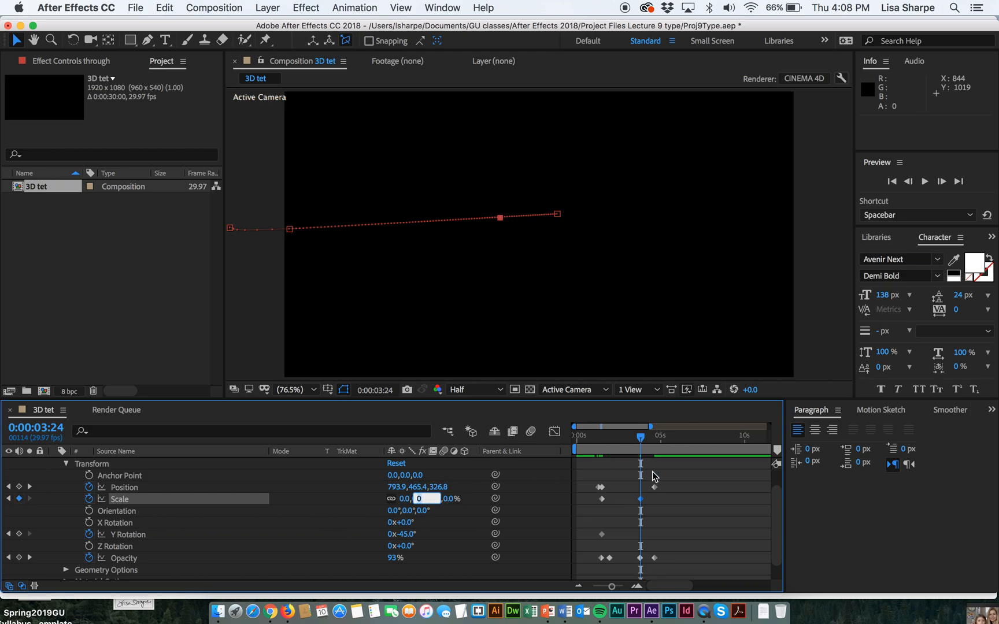
Play the composition twice from the start to check how "through" shrinks along its path
left_click_drag(645, 440, 546, 438)
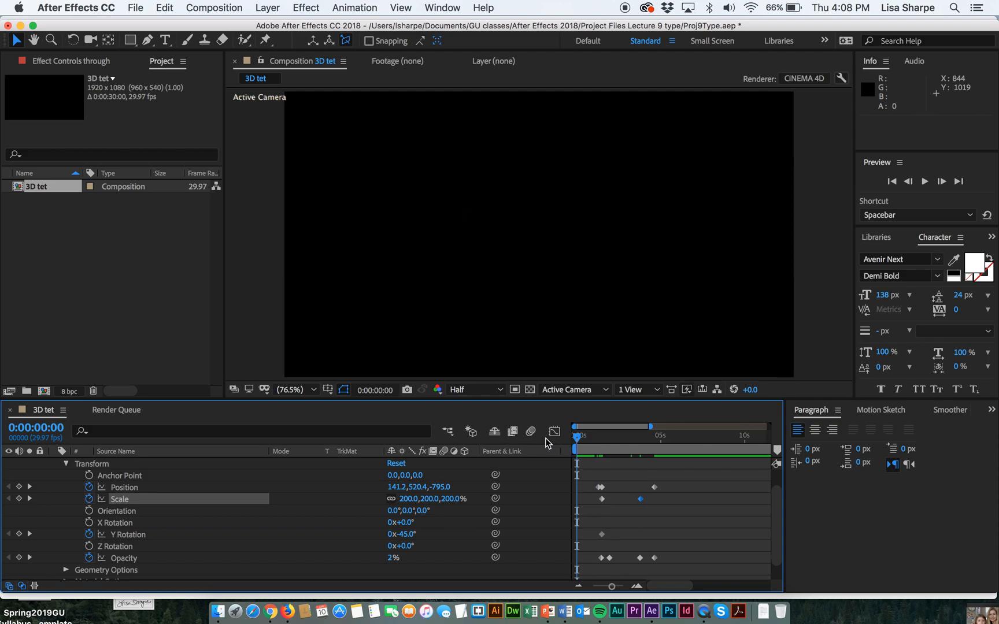
key("space")
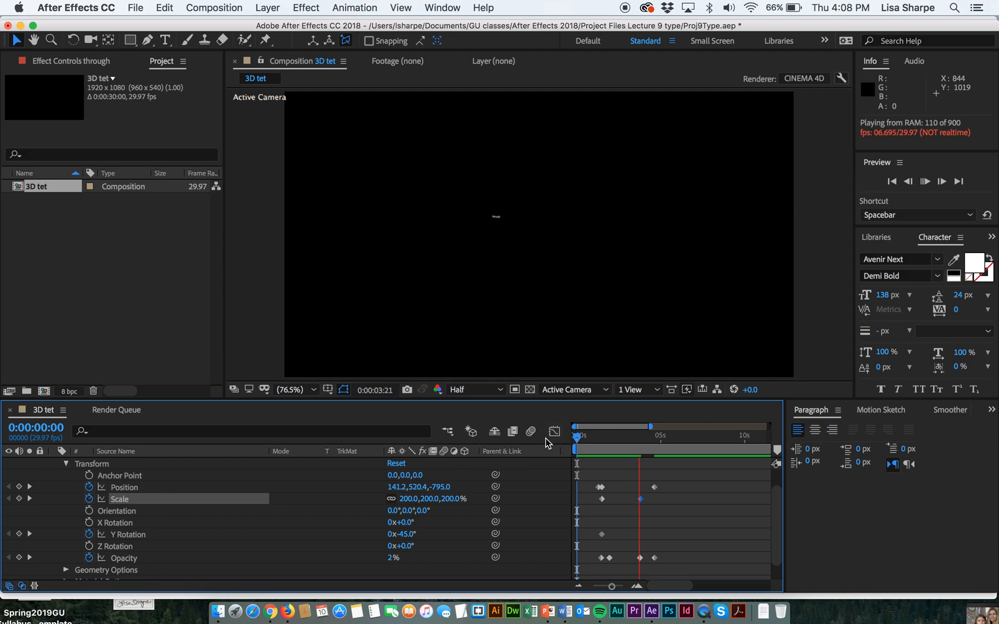
key("space")
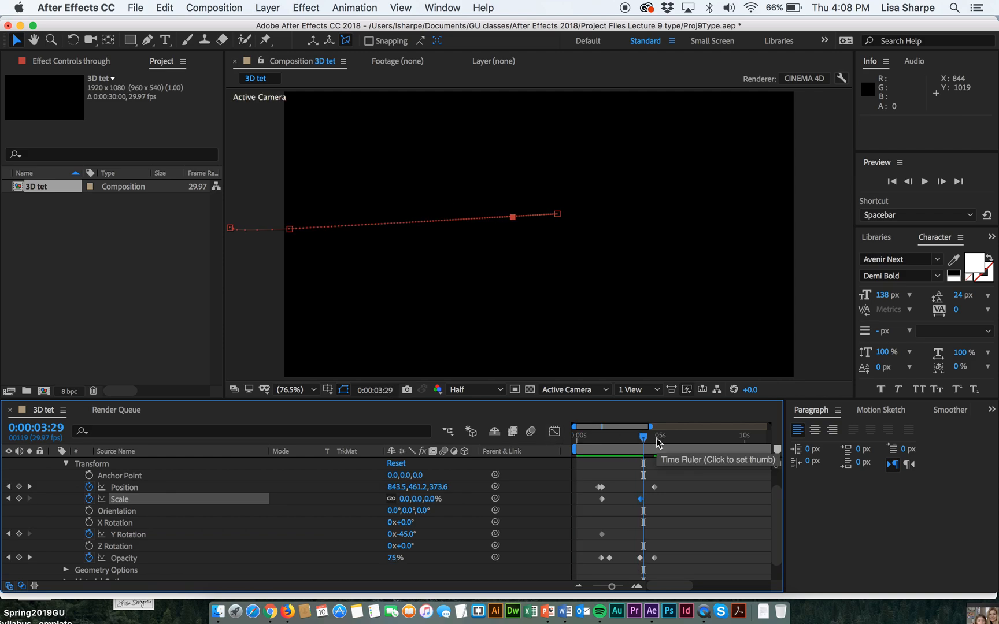
left_click_drag(643, 438, 540, 442)
key("space")
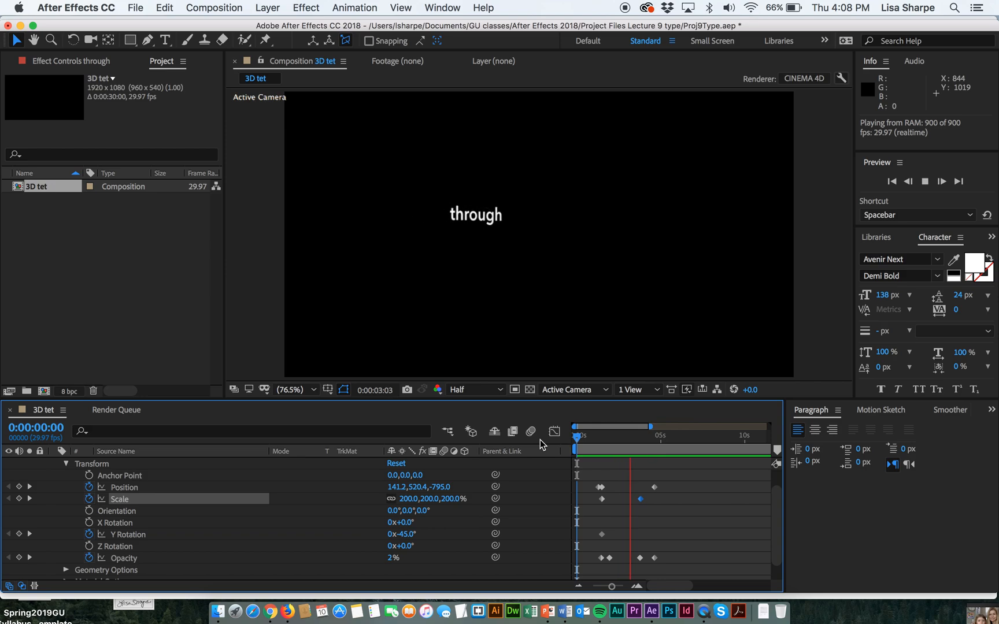
key("space")
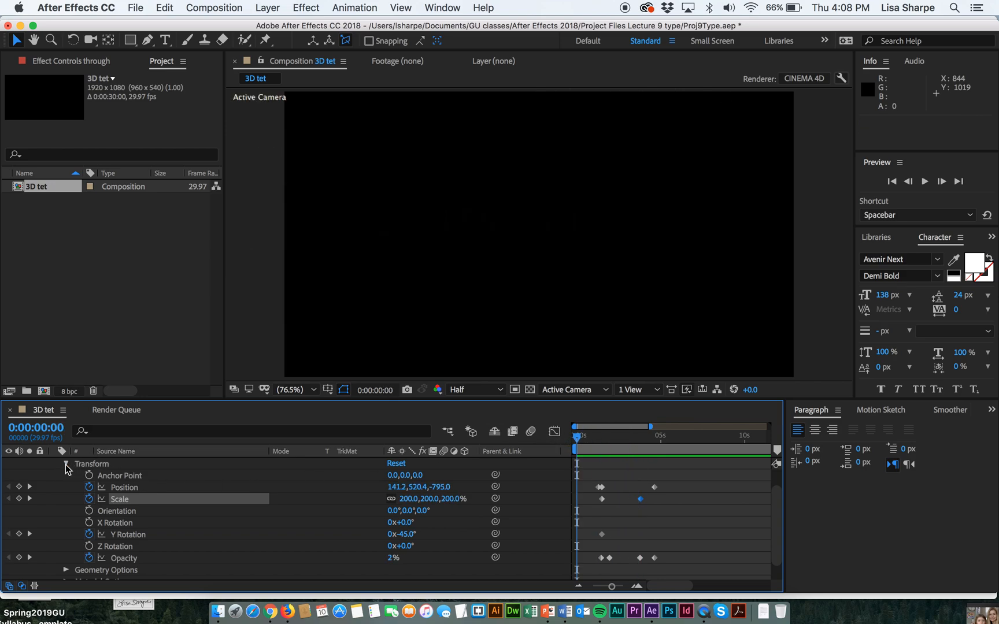
Collapse the "through" layer's properties and extend its in point back to 0:00:00:00
left_click(66, 464)
left_click(54, 464)
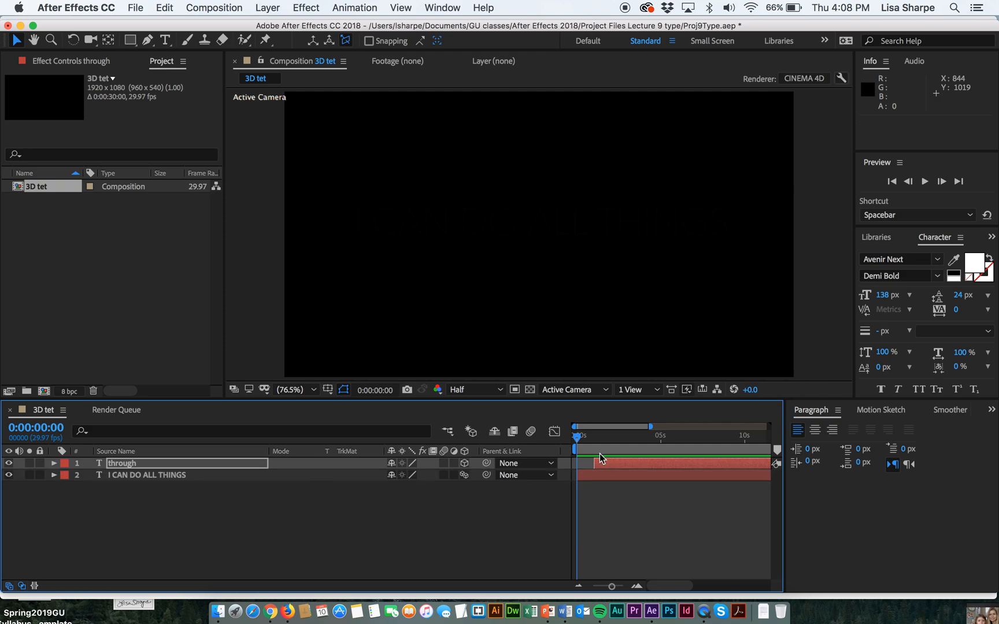
mouse_move(577, 462)
left_mouse_down()
mouse_move(595, 463)
mouse_move(578, 463)
left_mouse_up()
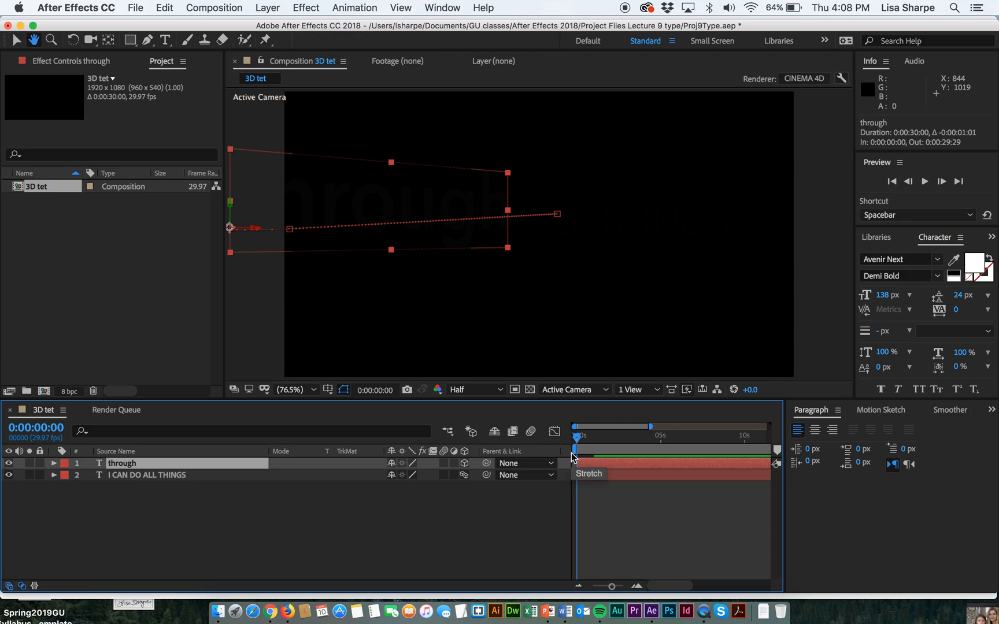
Preview the composition from the start, and replay it from 0:00:00:17, to check both text layers with the extended "through" layer
key("space")
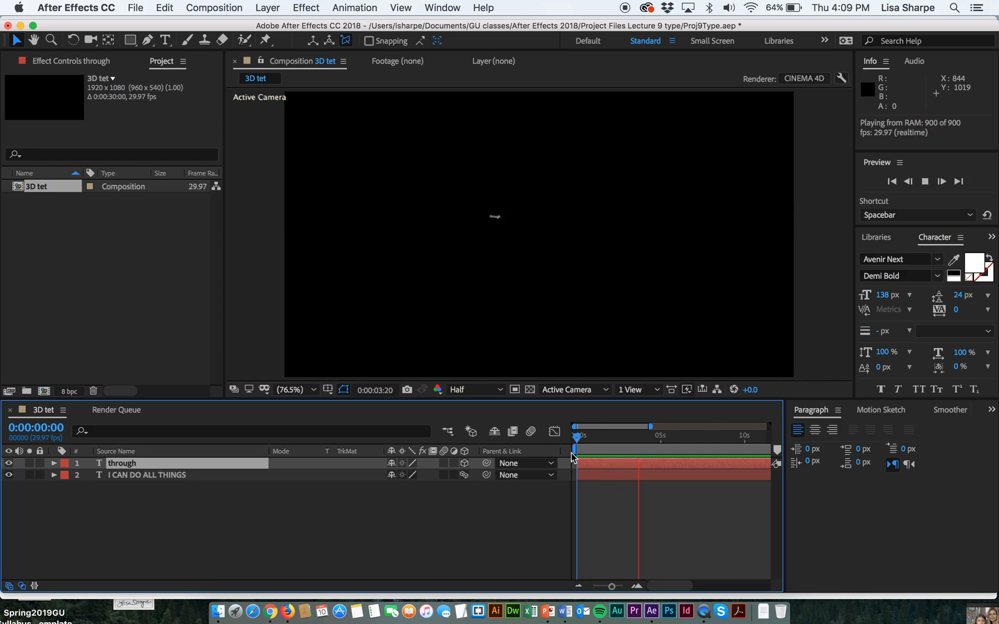
key("space")
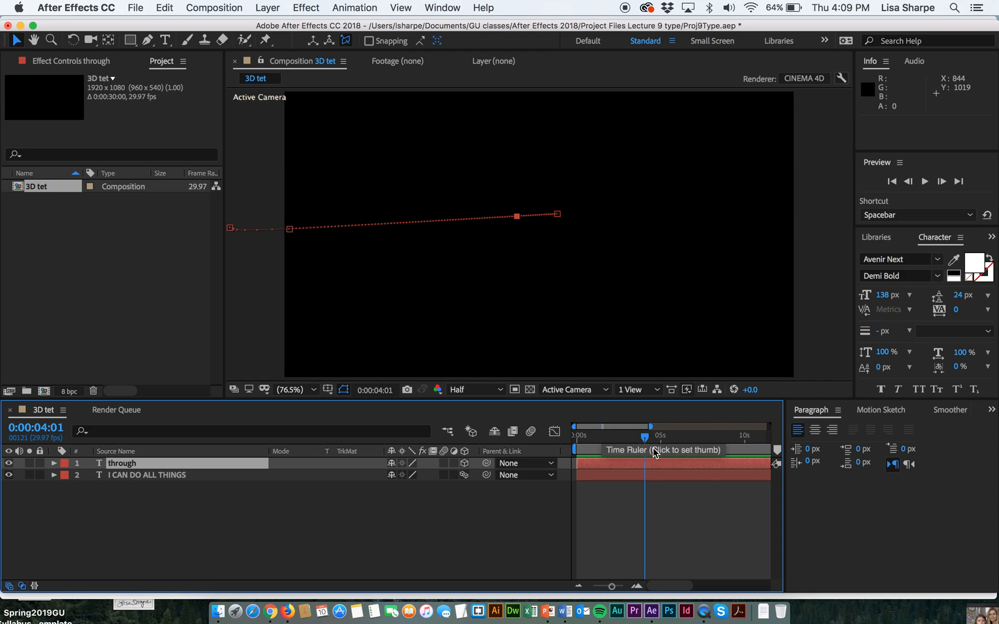
left_click_drag(644, 437, 588, 447)
key("space")
key("space")
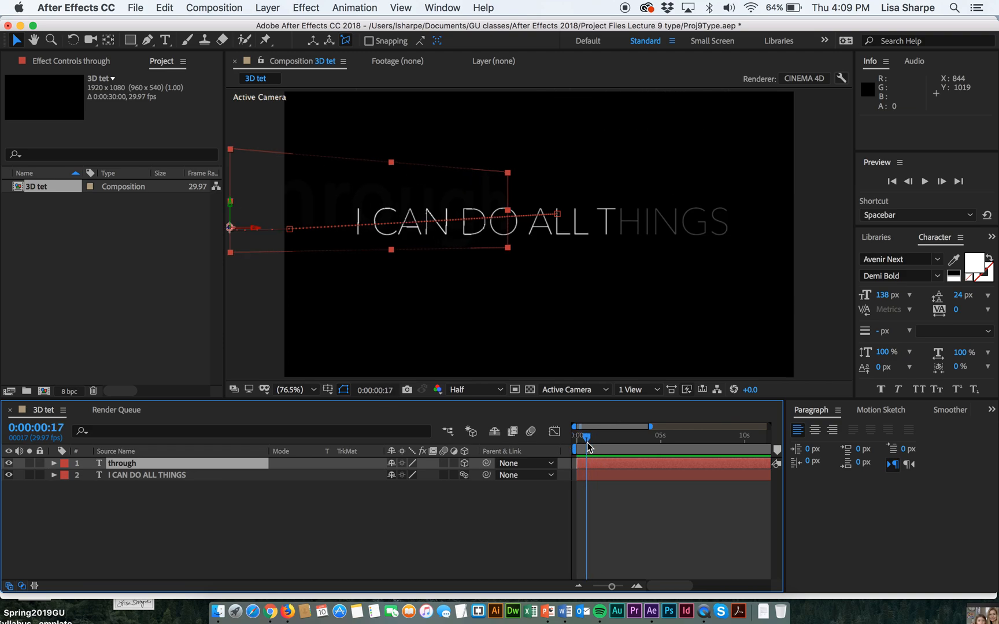